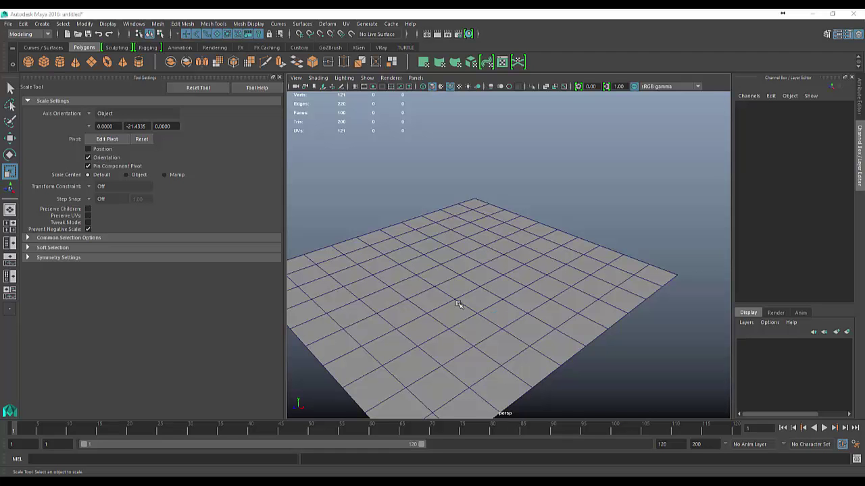
# Review the settings available in the Extrude Face options for the plane without applying them.
pyautogui.moveTo(494, 301)
pyautogui.keyDown('alt'); pyautogui.mouseDown(button='right')
pyautogui.moveTo(521, 322)
pyautogui.moveTo(489, 297)
pyautogui.mouseUp(button='right'); pyautogui.keyUp('alt')
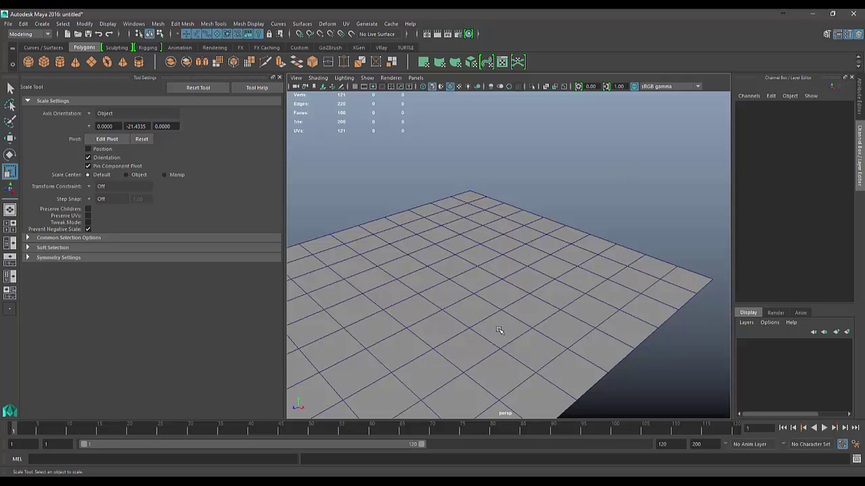
pyautogui.moveTo(493, 313)
pyautogui.keyDown('alt'); pyautogui.mouseDown()
pyautogui.moveTo(476, 304)
pyautogui.moveTo(497, 299)
pyautogui.mouseUp(); pyautogui.keyUp('alt')
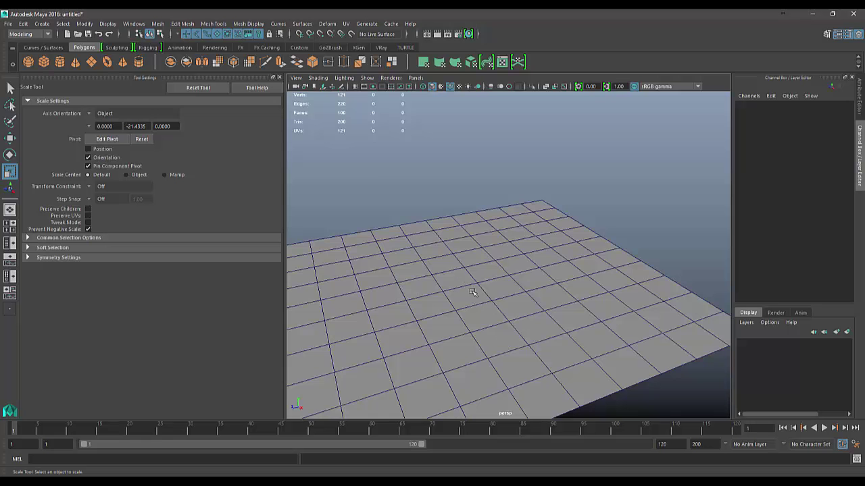
pyautogui.keyDown('alt'); pyautogui.moveTo(473, 293); pyautogui.dragTo(490, 250, button='middle'); pyautogui.keyUp('alt')
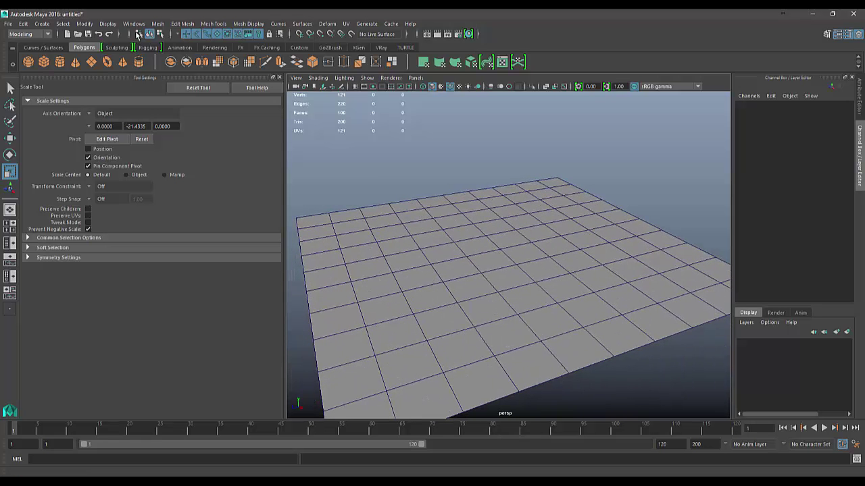
pyautogui.click(27, 33)
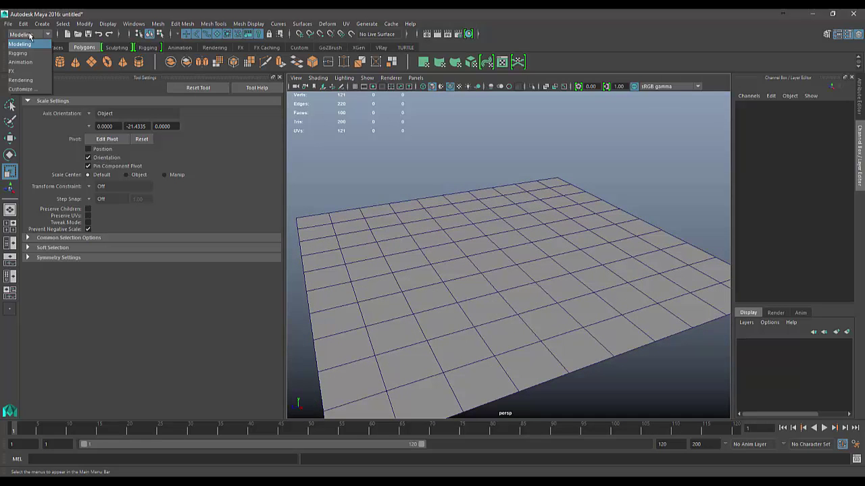
pyautogui.click(30, 35)
pyautogui.click(190, 25)
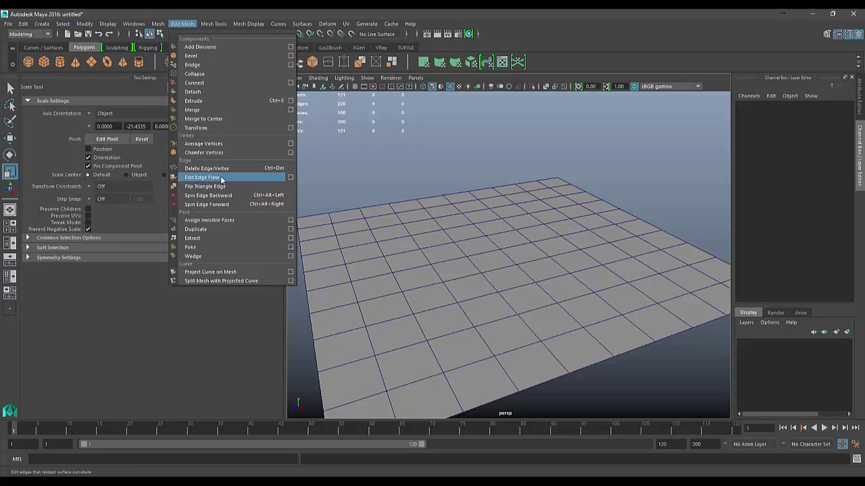
pyautogui.click(291, 101)
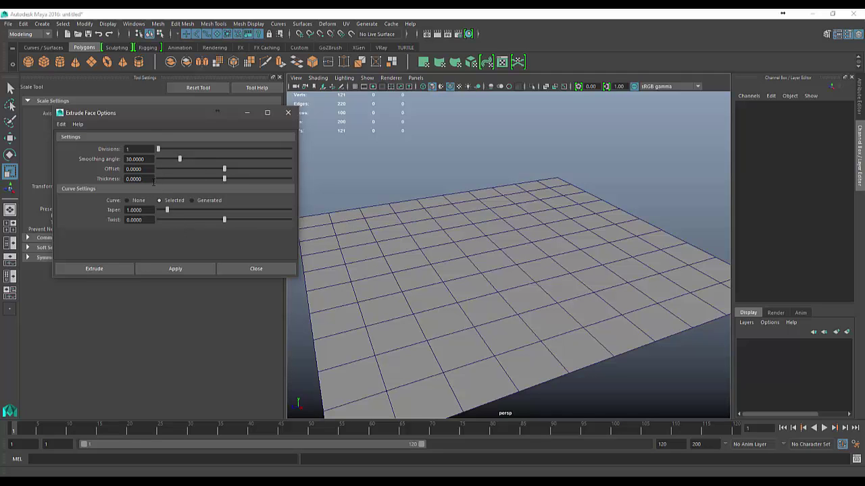
pyautogui.click(279, 269)
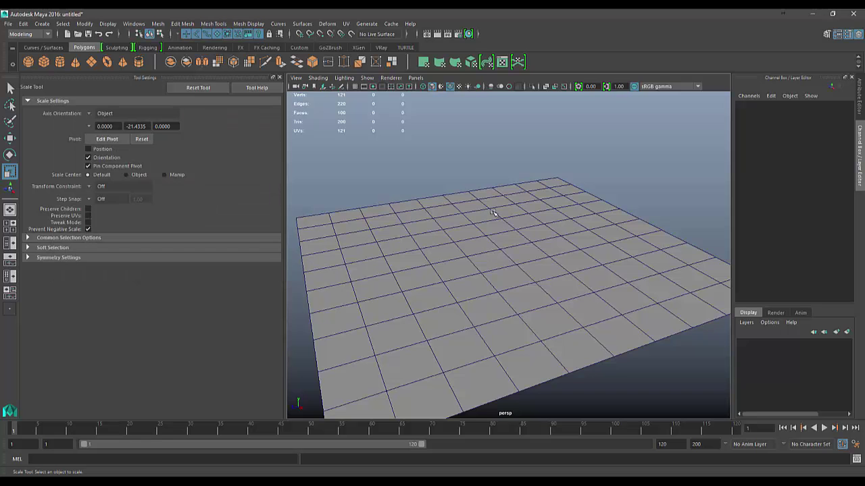
# Select a single face near the middle of the plane and extrude it.
pyautogui.moveTo(493, 213); pyautogui.dragTo(495, 238, button='right')
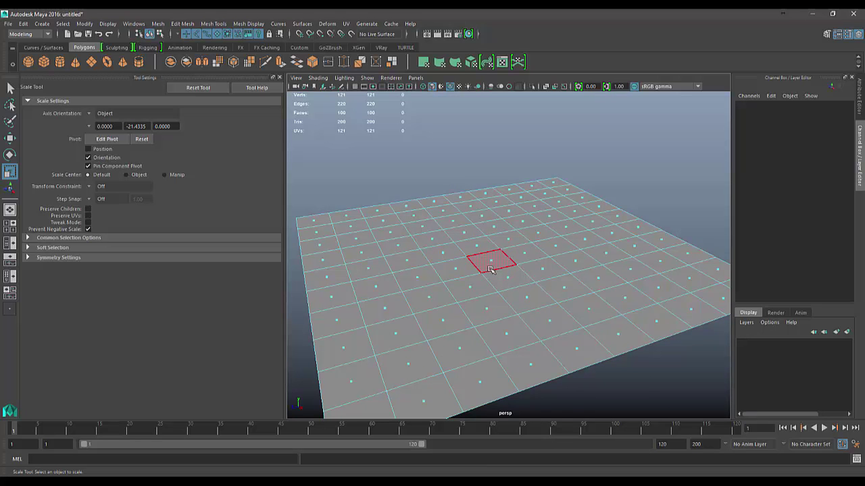
pyautogui.click(491, 264)
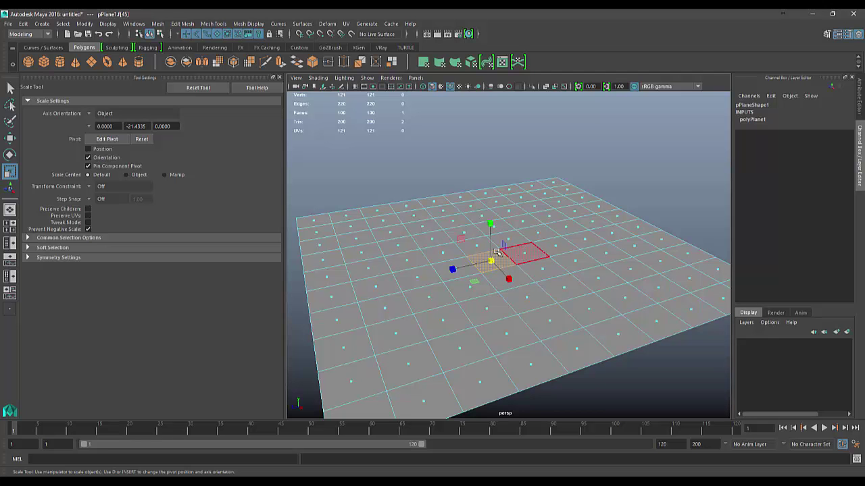
pyautogui.scroll(3, 502, 259)
pyautogui.keyDown('alt'); pyautogui.moveTo(470, 226); pyautogui.dragTo(500, 284); pyautogui.keyUp('alt')
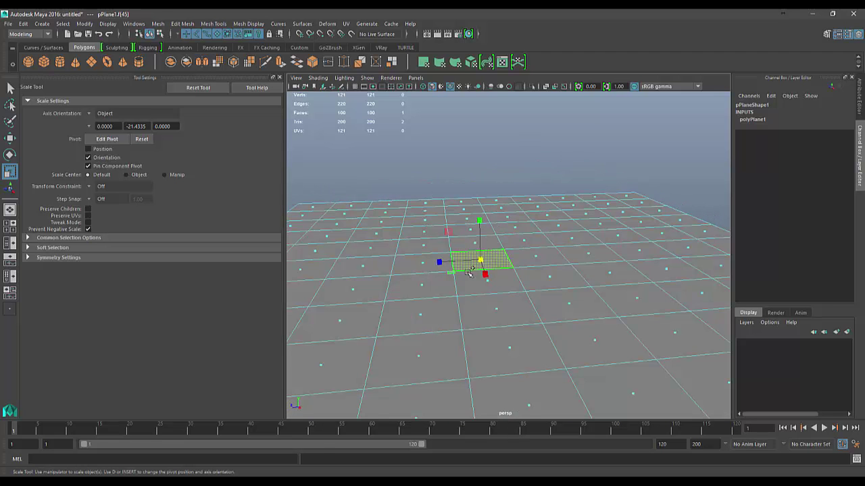
pyautogui.keyDown('shift'); pyautogui.moveTo(489, 259); pyautogui.dragTo(479, 284, button='right'); pyautogui.keyUp('shift')
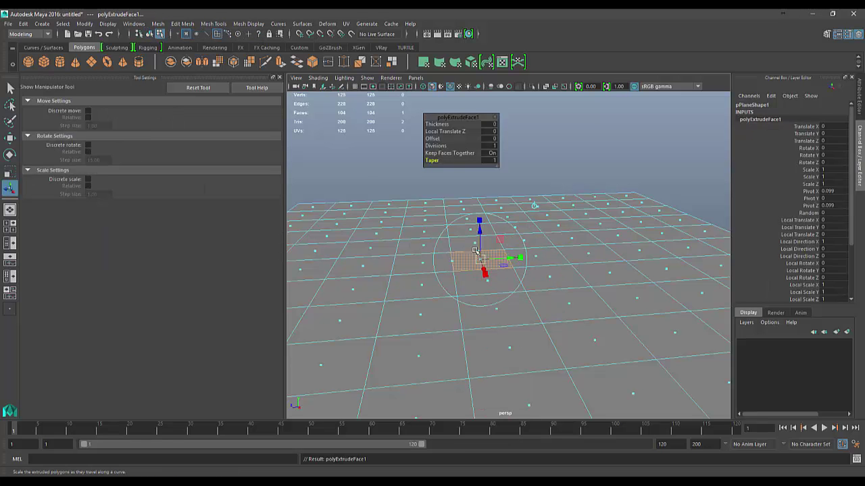
pyautogui.click(195, 24)
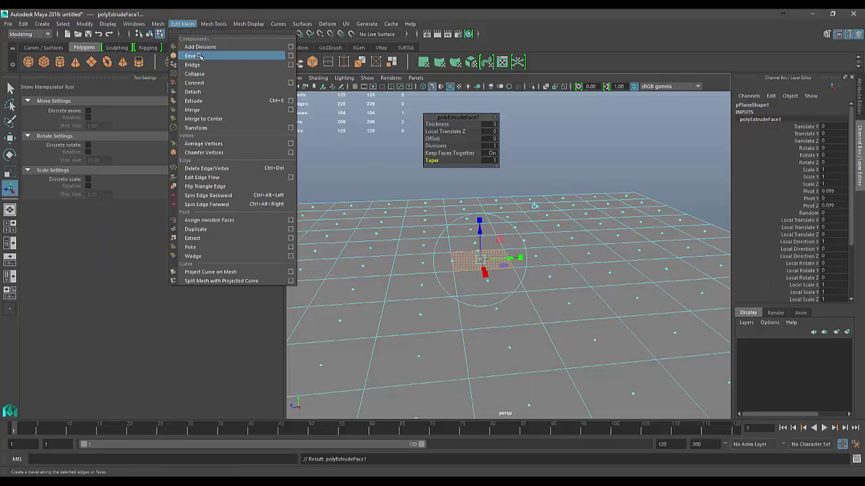
pyautogui.click(503, 34)
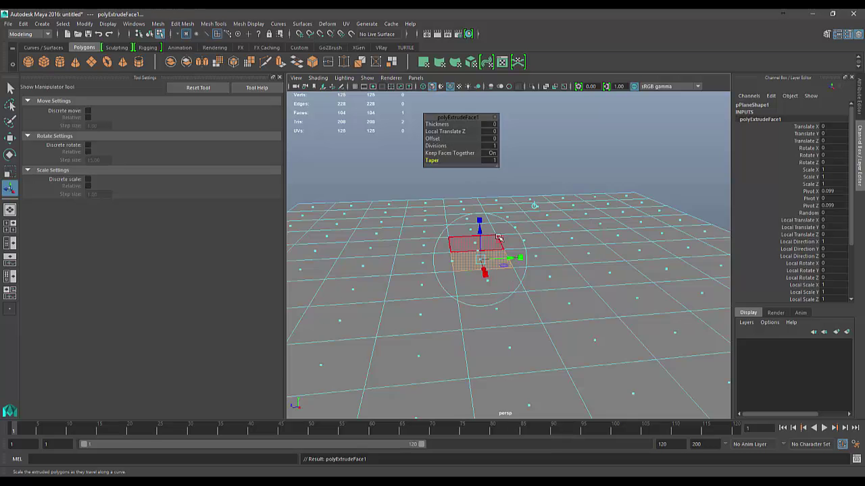
# Try to raise the extruded face about 0.05 along its local Z axis.
pyautogui.keyDown('alt'); pyautogui.moveTo(499, 237); pyautogui.dragTo(500, 270); pyautogui.keyUp('alt')
pyautogui.keyDown('alt'); pyautogui.moveTo(500, 270); pyautogui.dragTo(556, 334, button='right'); pyautogui.keyUp('alt')
pyautogui.keyDown('alt'); pyautogui.moveTo(426, 250); pyautogui.dragTo(539, 288, button='middle'); pyautogui.keyUp('alt')
pyautogui.keyDown('alt'); pyautogui.moveTo(539, 288); pyautogui.dragTo(488, 230); pyautogui.keyUp('alt')
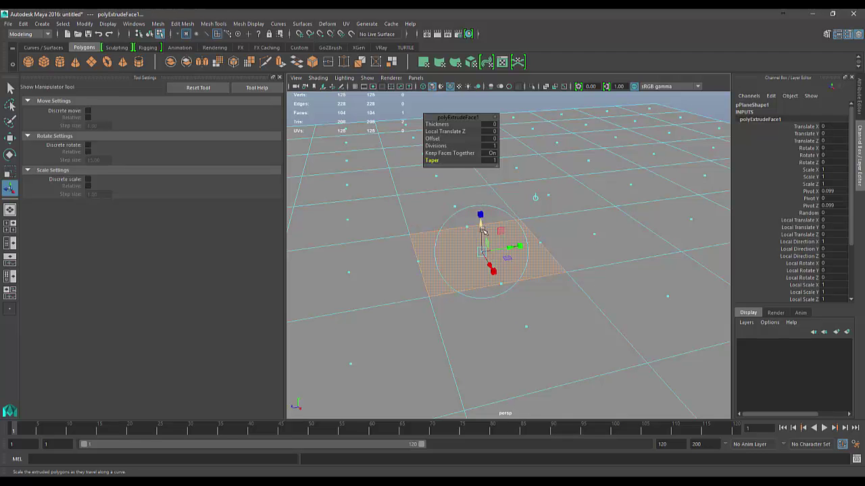
pyautogui.moveTo(481, 228); pyautogui.dragTo(487, 252)
pyautogui.hotkey('ctrl', 'z')
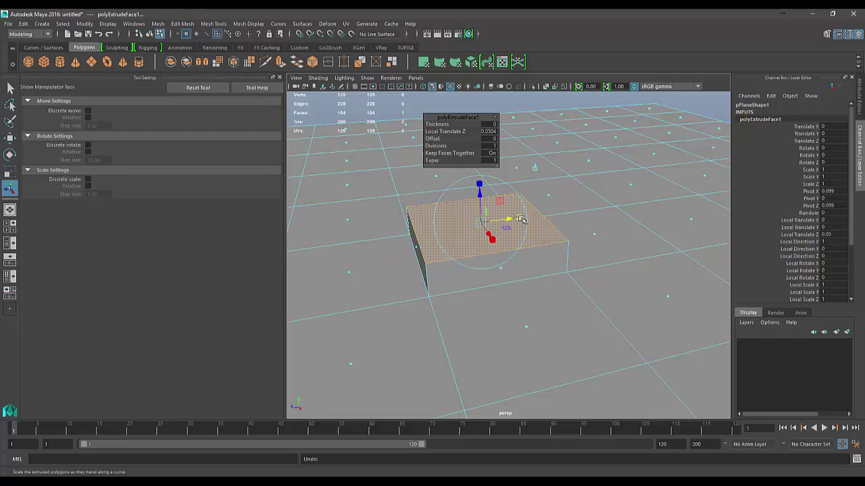
# Try scaling the raised face along its axes, then undo the scaling and the raise.
pyautogui.moveTo(521, 218); pyautogui.dragTo(517, 326)
pyautogui.hotkey('ctrl', 'z')
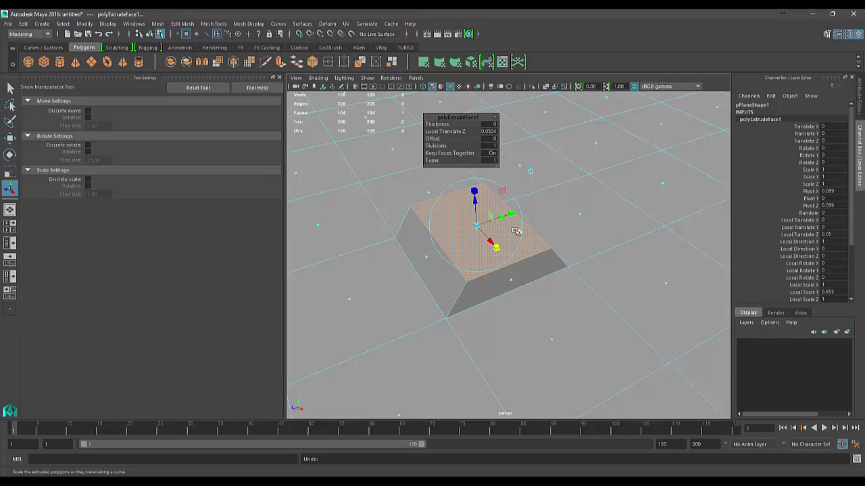
pyautogui.moveTo(519, 231); pyautogui.dragTo(452, 175)
pyautogui.hotkey('ctrl', 'z')
pyautogui.hotkey('ctrl', 'z')
pyautogui.hotkey('ctrl', 'z')
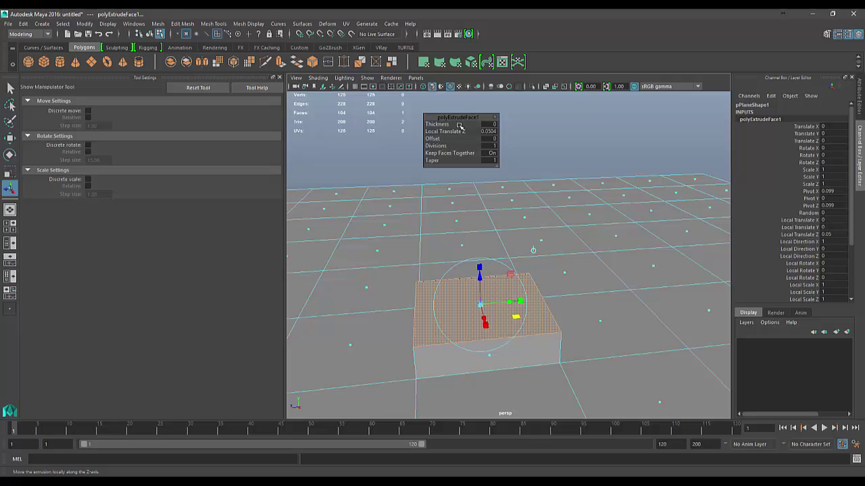
pyautogui.hotkey('ctrl', 'z')
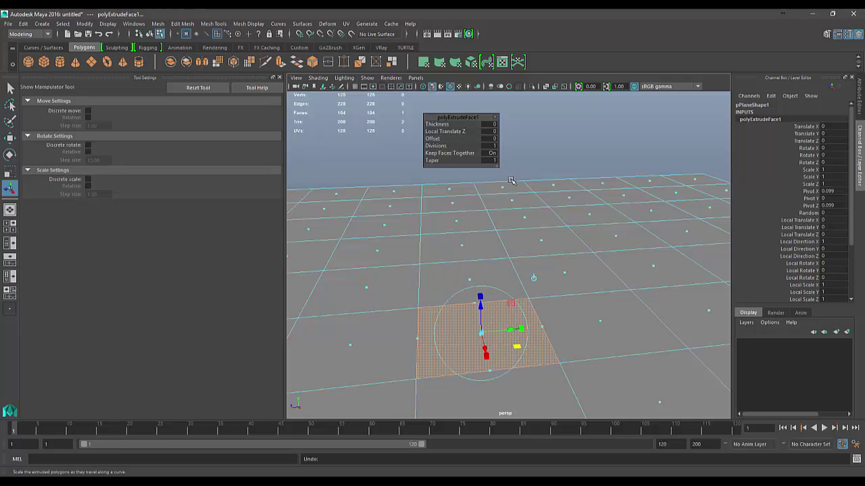
# Try extrusion thicknesses of 0.12 and 0.06 and a Local Translate Z of 0.02, undoing each change.
pyautogui.click(479, 332)
pyautogui.moveTo(445, 124); pyautogui.dragTo(446, 125)
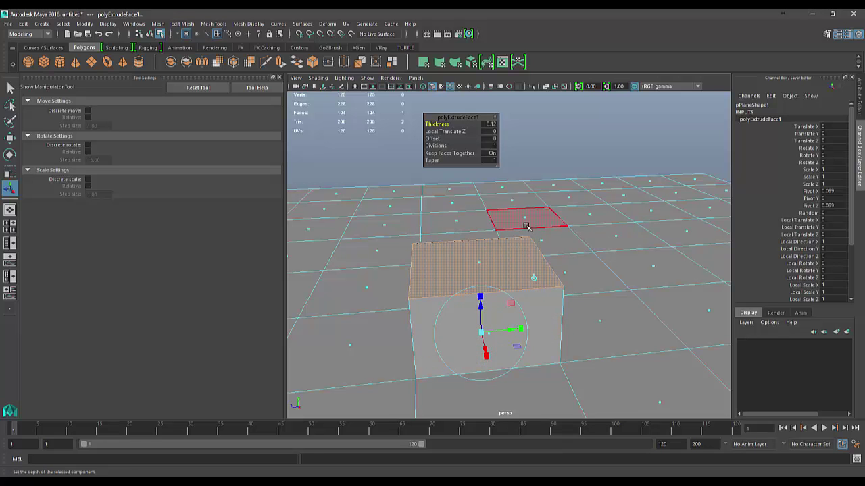
pyautogui.hotkey('ctrl', 'z')
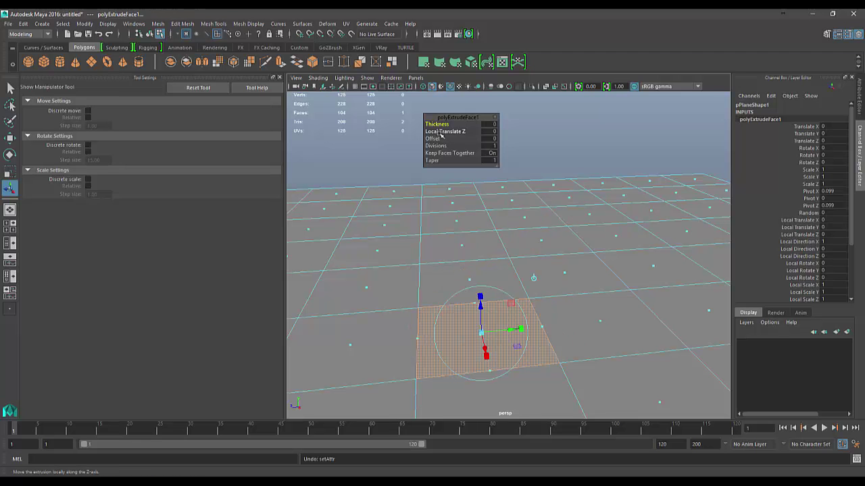
pyautogui.moveTo(459, 132); pyautogui.dragTo(459, 134)
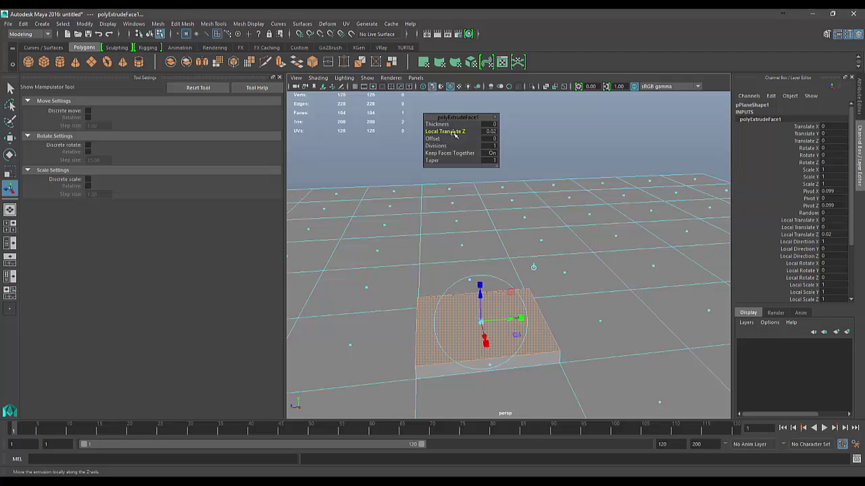
pyautogui.hotkey('ctrl', 'z')
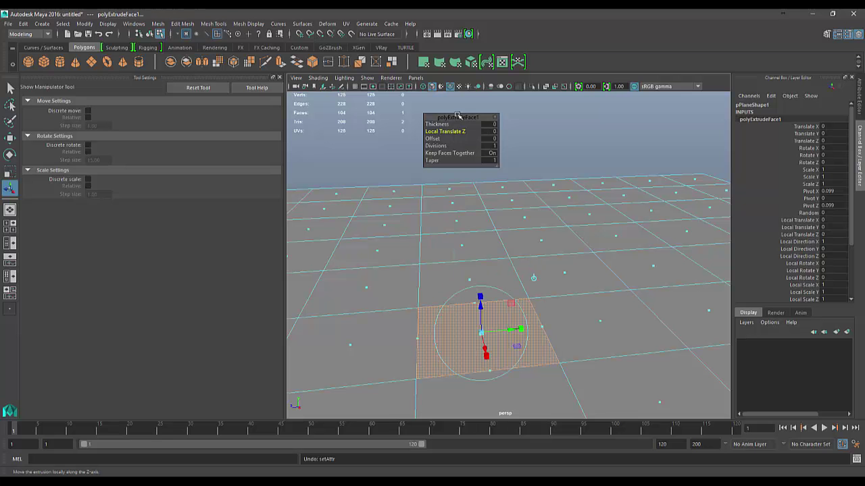
pyautogui.moveTo(444, 125); pyautogui.dragTo(481, 125)
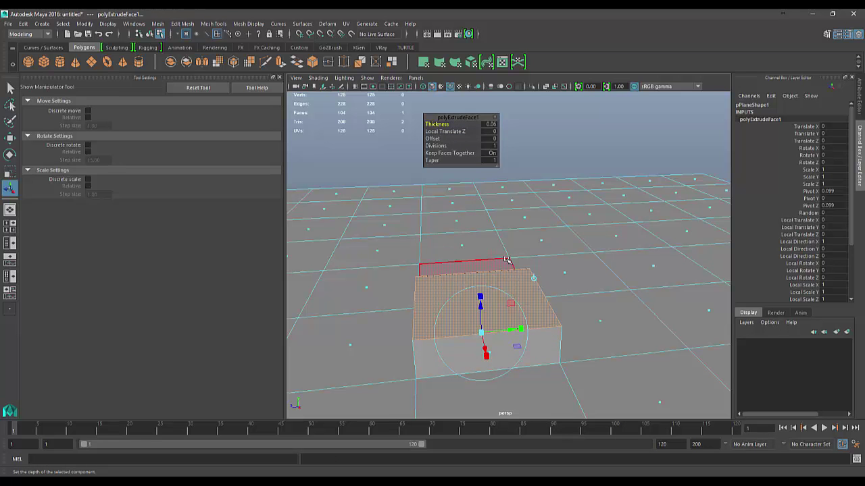
pyautogui.hotkey('ctrl', 'z')
pyautogui.hotkey('ctrl', 'z')
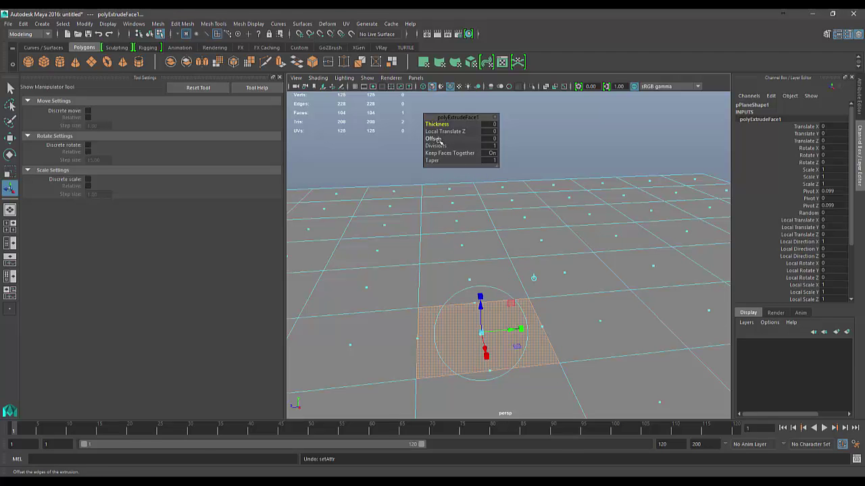
# Inset the extruded face with an offset of 0.01, and extrude it again upward by about 0.055.
pyautogui.moveTo(436, 139); pyautogui.dragTo(440, 141)
pyautogui.hotkey('ctrl', 'z')
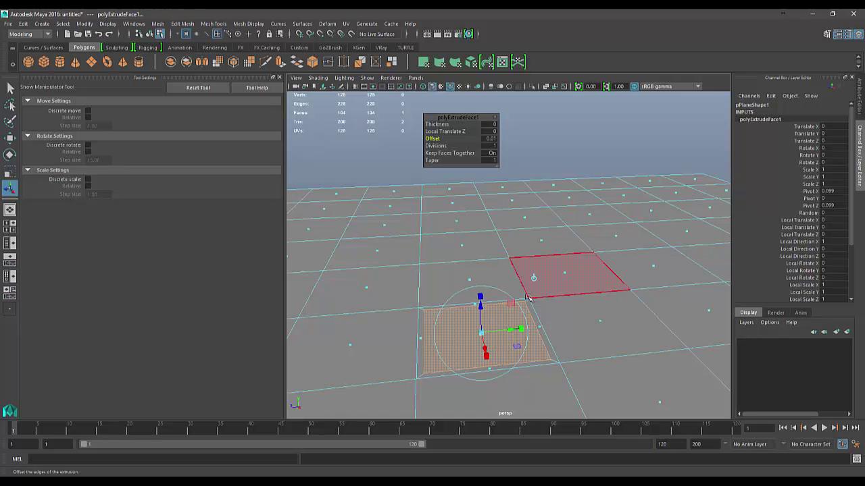
pyautogui.hotkey('ctrl', 'e')
pyautogui.moveTo(482, 307); pyautogui.dragTo(396, 349)
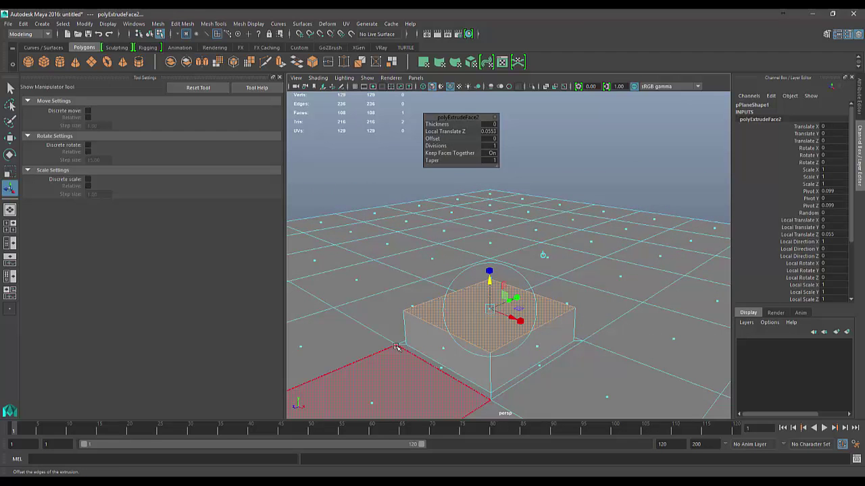
pyautogui.keyDown('alt'); pyautogui.moveTo(455, 354); pyautogui.dragTo(406, 290); pyautogui.keyUp('alt')
# Extrude the block's top face with an offset of 0.02, and extrude the inner face downward by about 0.032.
pyautogui.hotkey('ctrl', 'e')
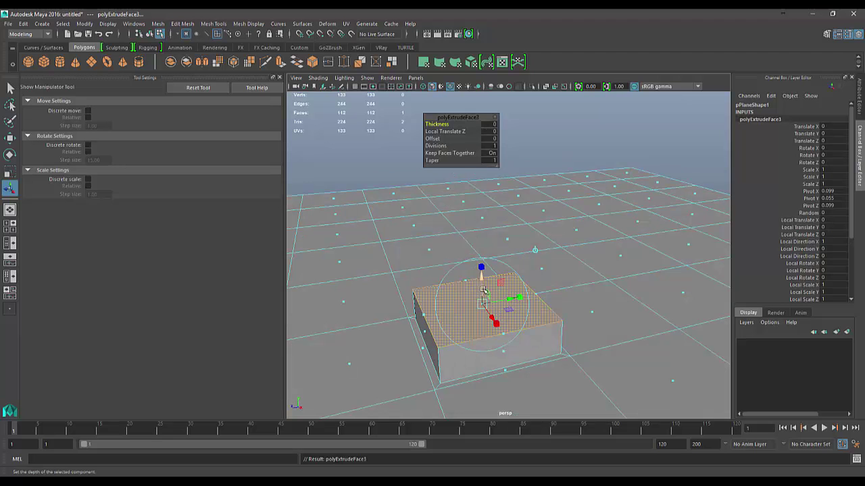
pyautogui.moveTo(432, 138)
pyautogui.mouseDown()
pyautogui.moveTo(466, 138)
pyautogui.moveTo(446, 139)
pyautogui.mouseUp()
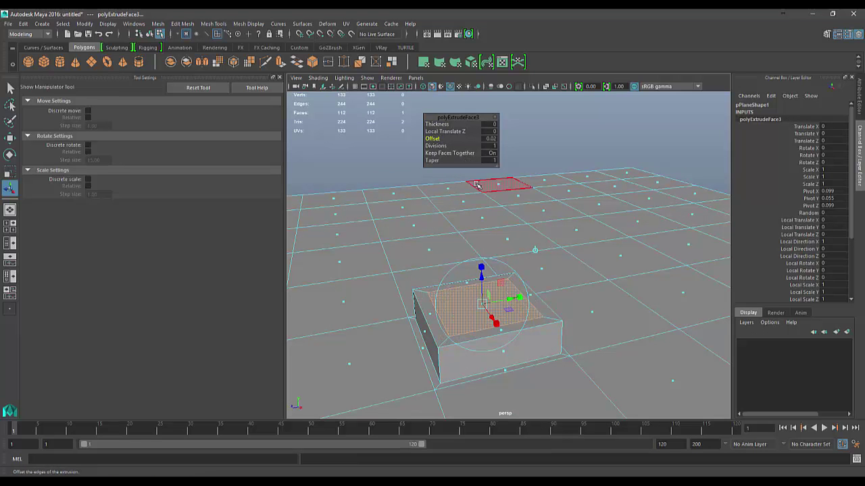
pyautogui.hotkey('ctrl', 'e')
pyautogui.moveTo(481, 275); pyautogui.dragTo(481, 294)
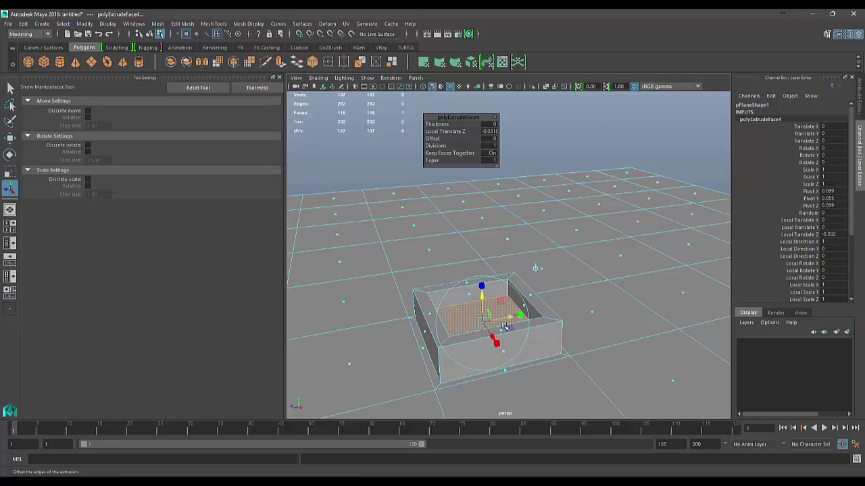
pyautogui.keyDown('alt'); pyautogui.moveTo(504, 327); pyautogui.dragTo(476, 271); pyautogui.keyUp('alt')
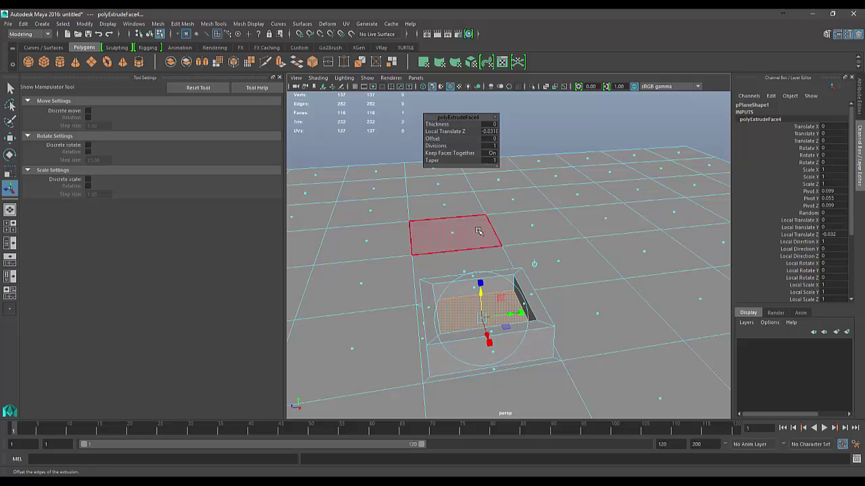
# Set the recess extrusion's divisions to 5 and its offset to 0.05.
pyautogui.click(436, 147)
pyautogui.moveTo(441, 149); pyautogui.dragTo(458, 152)
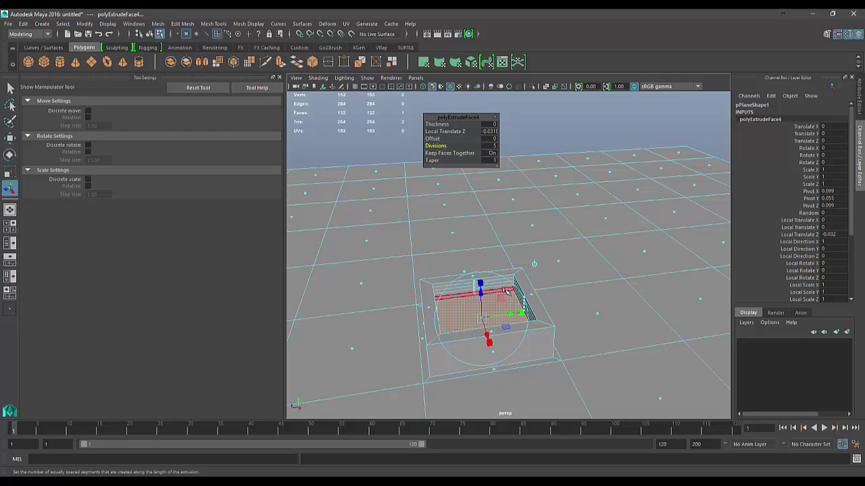
pyautogui.keyDown('alt'); pyautogui.moveTo(522, 297); pyautogui.dragTo(500, 293); pyautogui.keyUp('alt')
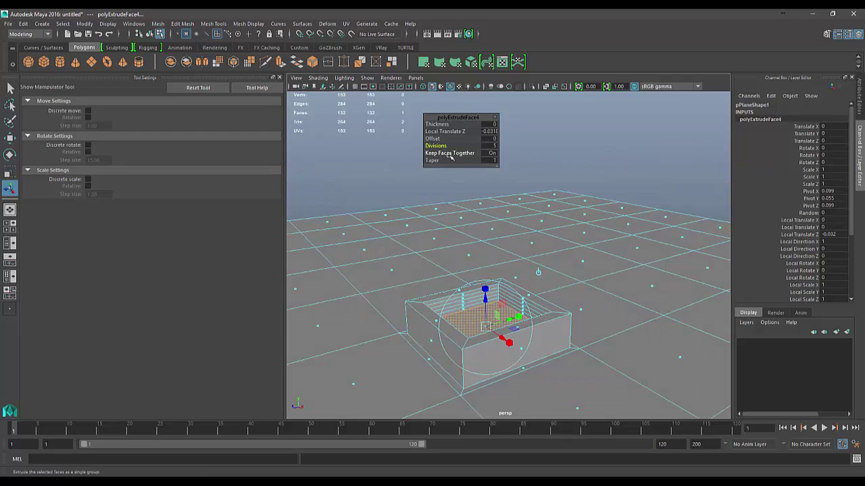
pyautogui.keyDown('alt'); pyautogui.moveTo(533, 244); pyautogui.dragTo(503, 233, button='right'); pyautogui.keyUp('alt')
pyautogui.moveTo(436, 139); pyautogui.dragTo(437, 139)
pyautogui.keyDown('alt'); pyautogui.moveTo(500, 218); pyautogui.dragTo(488, 270); pyautogui.keyUp('alt')
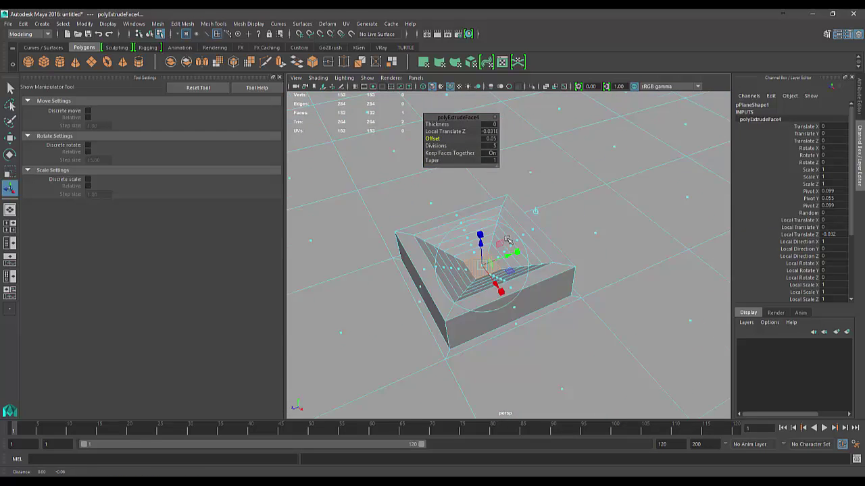
pyautogui.keyDown('alt'); pyautogui.moveTo(488, 270); pyautogui.dragTo(439, 217, button='right'); pyautogui.keyUp('alt')
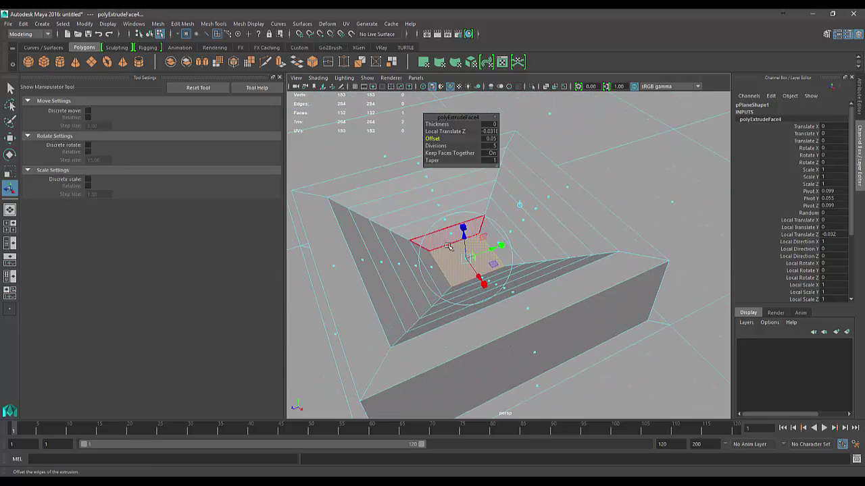
# Set the recess extrusion's thickness to 0.11 so it rises into a stepped pyramid.
pyautogui.keyDown('alt'); pyautogui.moveTo(450, 248); pyautogui.dragTo(452, 219); pyautogui.keyUp('alt')
pyautogui.keyDown('alt'); pyautogui.moveTo(451, 219); pyautogui.dragTo(454, 284, button='middle'); pyautogui.keyUp('alt')
pyautogui.moveTo(443, 124); pyautogui.dragTo(450, 129)
pyautogui.keyDown('alt'); pyautogui.moveTo(520, 225); pyautogui.dragTo(483, 226, button='right'); pyautogui.keyUp('alt')
pyautogui.keyDown('alt'); pyautogui.moveTo(484, 226); pyautogui.dragTo(532, 208); pyautogui.keyUp('alt')
pyautogui.scroll(6, 514, 223)
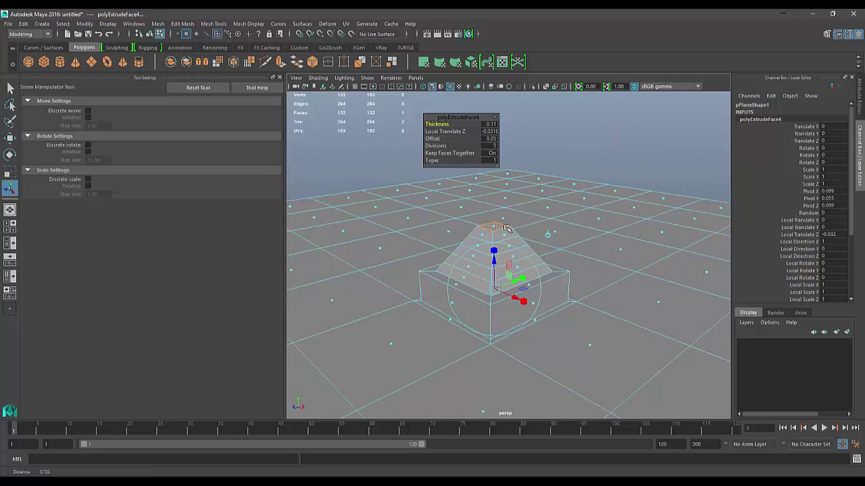
# Select a two-by-three block of faces on the flat part of the plane, away from the stepped pyramid.
pyautogui.scroll(-3, 531, 218)
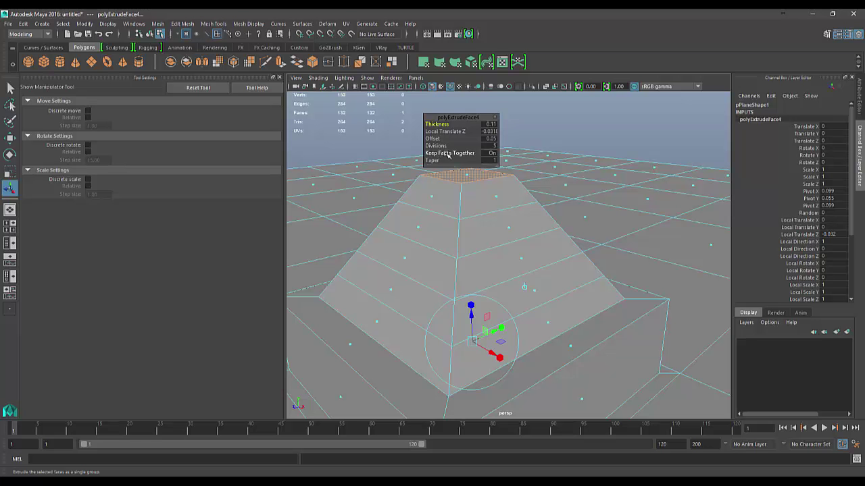
pyautogui.keyDown('alt'); pyautogui.moveTo(544, 252); pyautogui.dragTo(459, 253, button='right'); pyautogui.keyUp('alt')
pyautogui.keyDown('alt'); pyautogui.moveTo(459, 254); pyautogui.dragTo(588, 220, button='middle'); pyautogui.keyUp('alt')
pyautogui.keyDown('alt'); pyautogui.moveTo(583, 254); pyautogui.dragTo(516, 258); pyautogui.keyUp('alt')
pyautogui.keyDown('alt'); pyautogui.moveTo(517, 258); pyautogui.dragTo(576, 221, button='middle'); pyautogui.keyUp('alt')
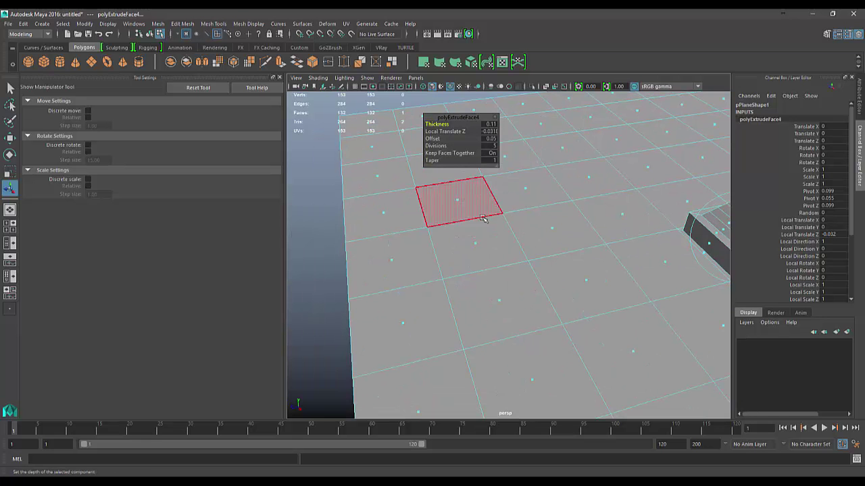
pyautogui.moveTo(472, 219); pyautogui.dragTo(508, 303)
pyautogui.keyDown('alt'); pyautogui.moveTo(499, 270); pyautogui.dragTo(453, 319, button='middle'); pyautogui.keyUp('alt')
pyautogui.keyDown('alt'); pyautogui.moveTo(452, 319); pyautogui.dragTo(468, 288); pyautogui.keyUp('alt')
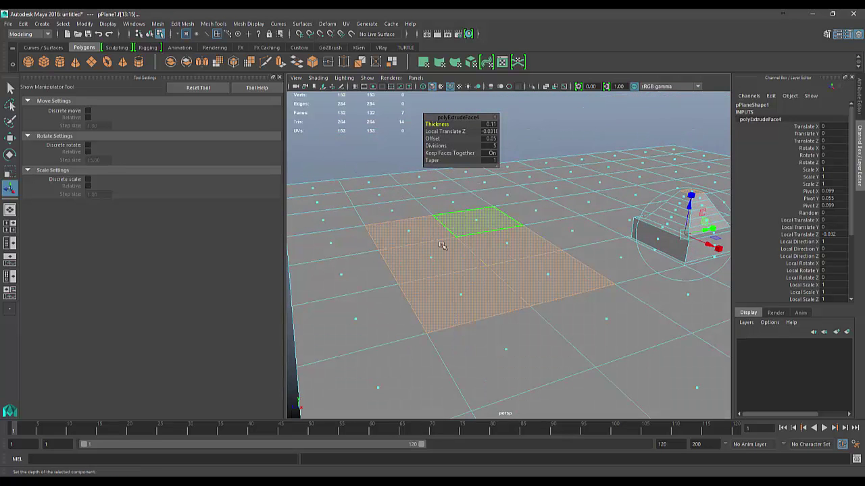
pyautogui.hotkey('ctrl', 'e')
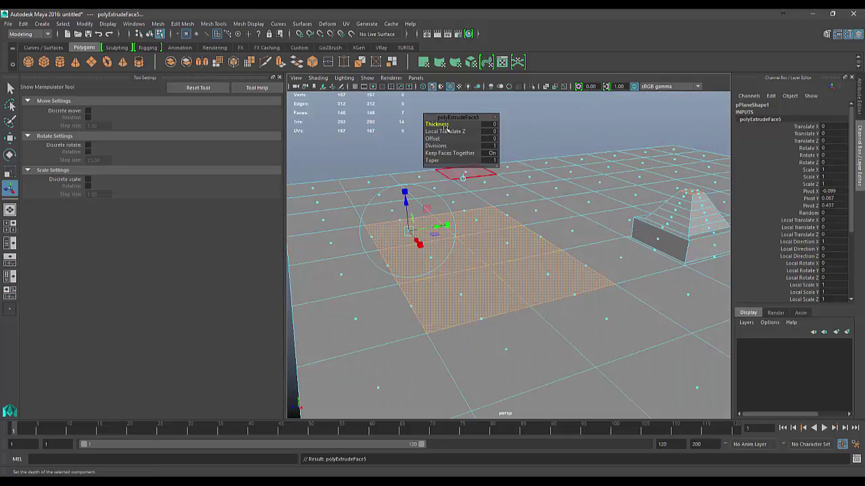
pyautogui.click(446, 125)
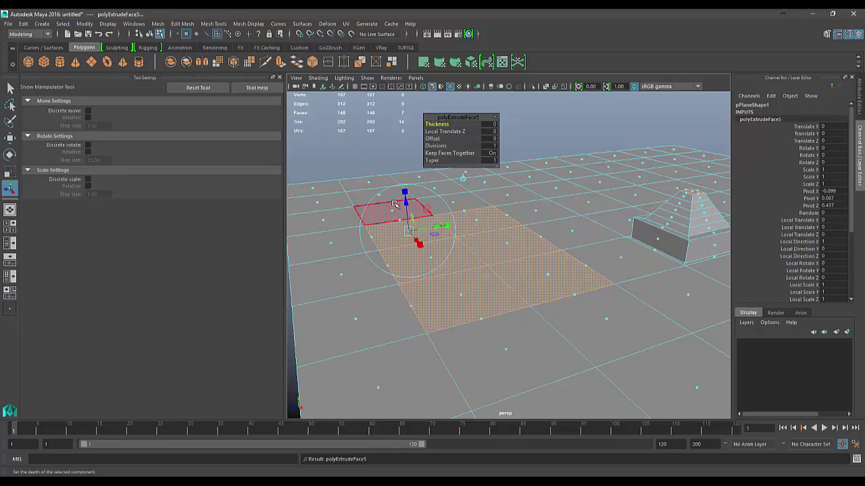
pyautogui.moveTo(405, 202); pyautogui.dragTo(428, 231)
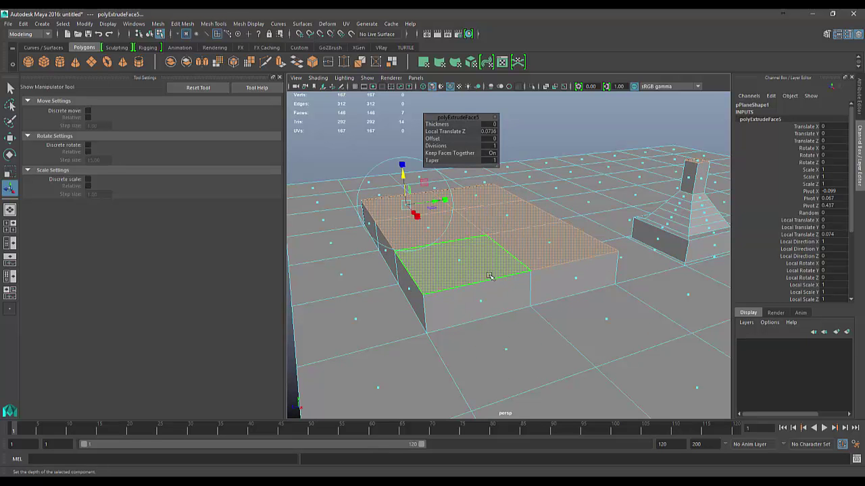
pyautogui.hotkey('ctrl', 'z')
pyautogui.hotkey('ctrl', 'z')
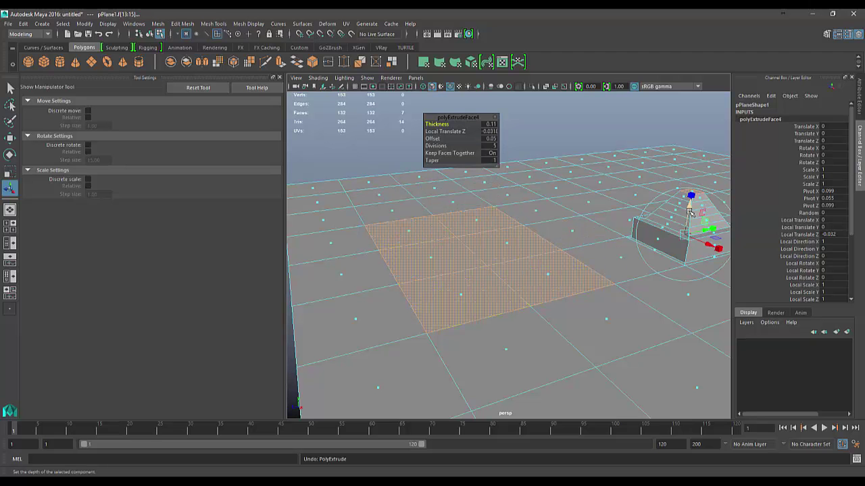
# Deselect the pyramid's top face, then extrude the six plane faces upward by about 0.073 with an offset of 0.08.
pyautogui.rightClick(696, 195)
pyautogui.click(698, 216)
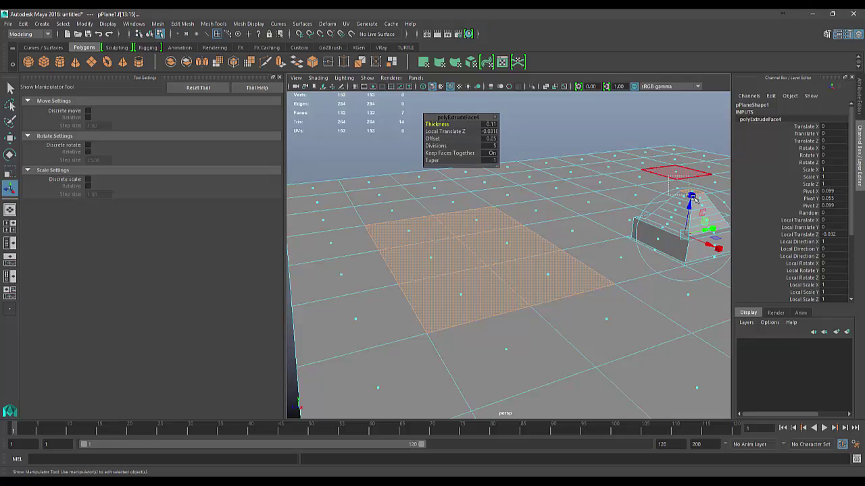
pyautogui.click(442, 222)
pyautogui.hotkey('ctrl', 'e')
pyautogui.moveTo(407, 203); pyautogui.dragTo(408, 173)
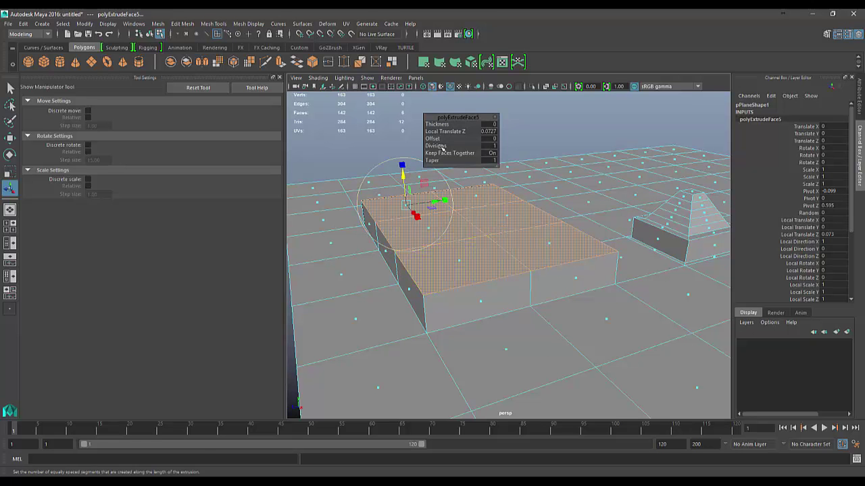
pyautogui.moveTo(432, 141); pyautogui.dragTo(442, 141)
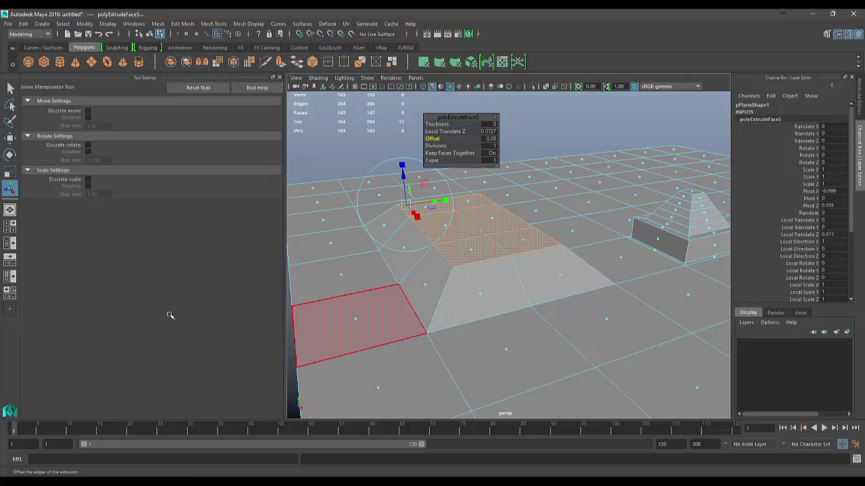
# Turn off Keep Faces Together for the six-face extrusion and stretch the separate top faces to a local Y scale of about 1.129.
pyautogui.click(467, 155)
pyautogui.keyDown('alt'); pyautogui.moveTo(466, 202); pyautogui.dragTo(433, 216); pyautogui.keyUp('alt')
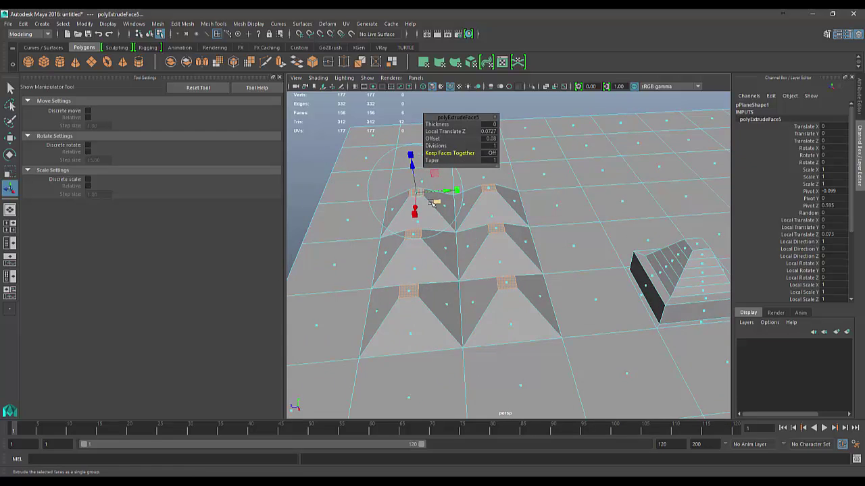
pyautogui.keyDown('alt'); pyautogui.moveTo(412, 218); pyautogui.dragTo(424, 236); pyautogui.keyUp('alt')
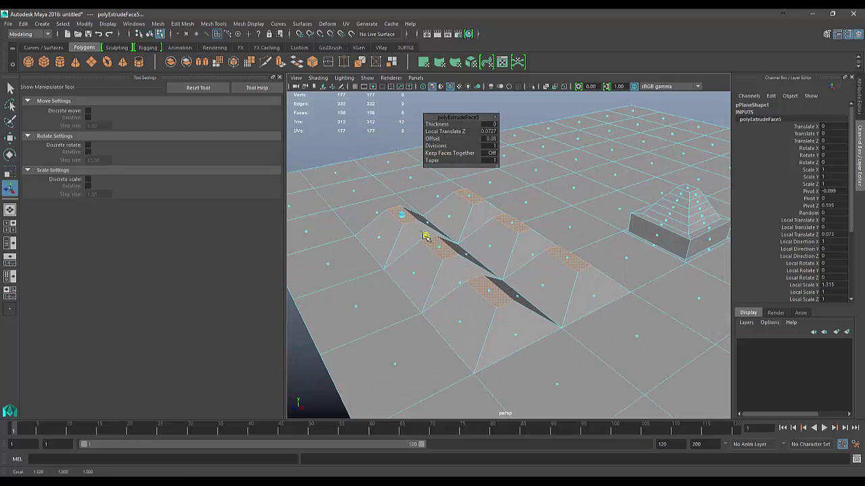
pyautogui.hotkey('ctrl', 'z')
pyautogui.moveTo(440, 206); pyautogui.dragTo(451, 203)
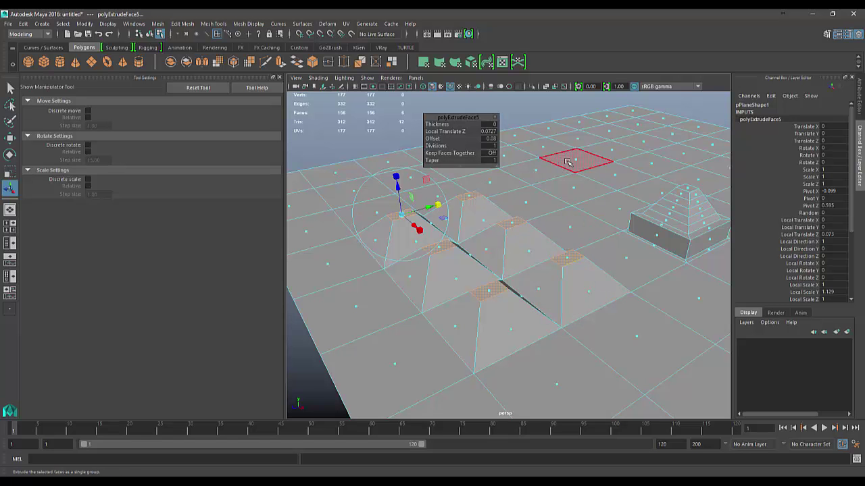
# Activate the EP Curve tool, reset it to its default settings and close the tool settings.
pyautogui.keyDown('alt'); pyautogui.moveTo(569, 174); pyautogui.dragTo(556, 253); pyautogui.keyUp('alt')
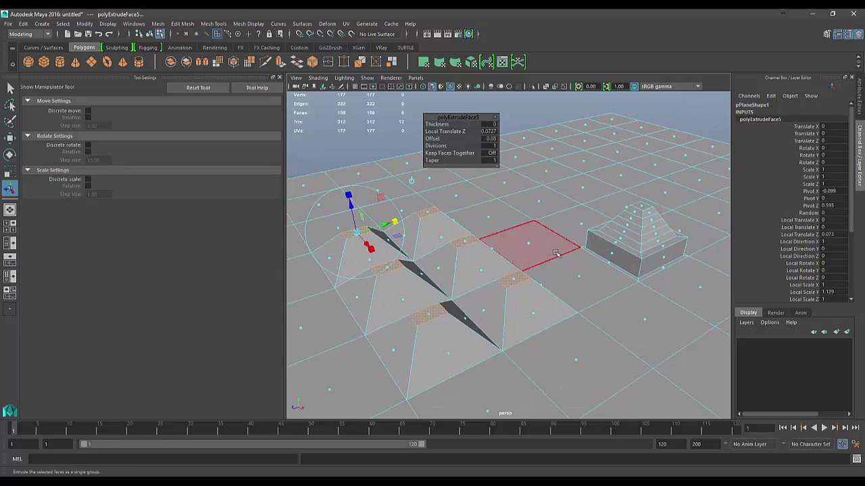
pyautogui.keyDown('alt'); pyautogui.moveTo(577, 296); pyautogui.dragTo(355, 312, button='middle'); pyautogui.keyUp('alt')
pyautogui.keyDown('alt'); pyautogui.moveTo(472, 309); pyautogui.dragTo(454, 313); pyautogui.keyUp('alt')
pyautogui.keyDown('alt'); pyautogui.moveTo(454, 313); pyautogui.dragTo(363, 295, button='right'); pyautogui.keyUp('alt')
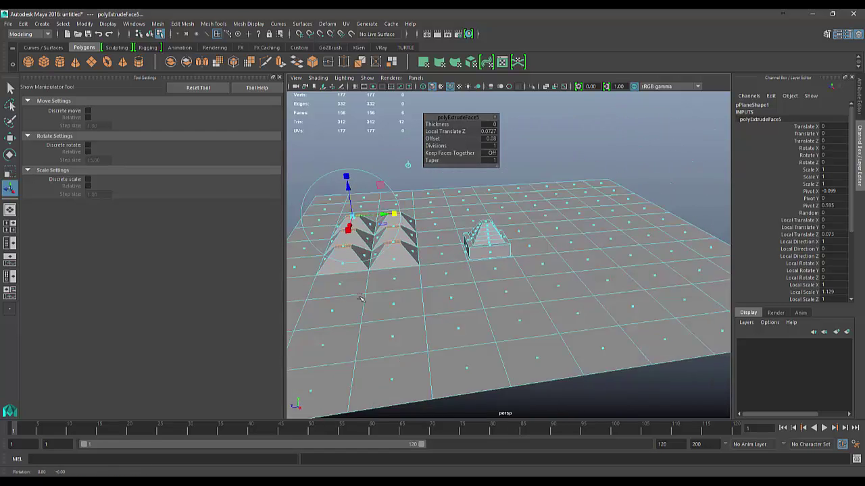
pyautogui.keyDown('alt'); pyautogui.moveTo(363, 295); pyautogui.dragTo(460, 250, button='middle'); pyautogui.keyUp('alt')
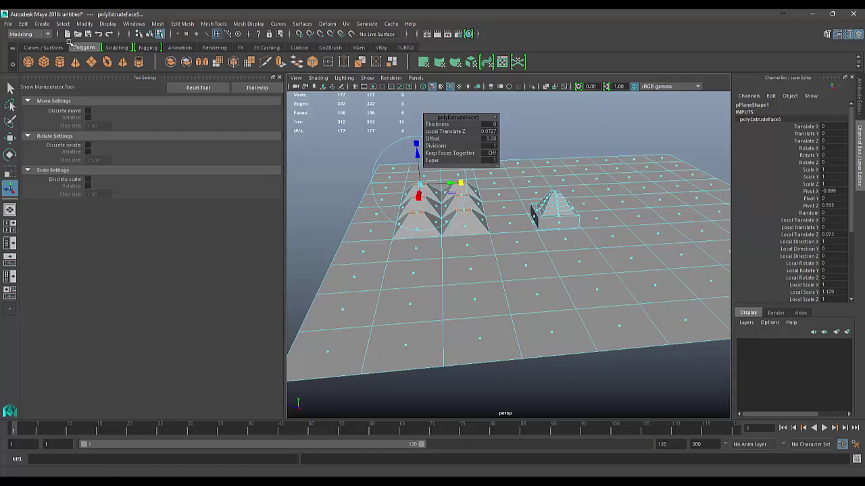
pyautogui.click(40, 24)
pyautogui.moveTo(67, 92)
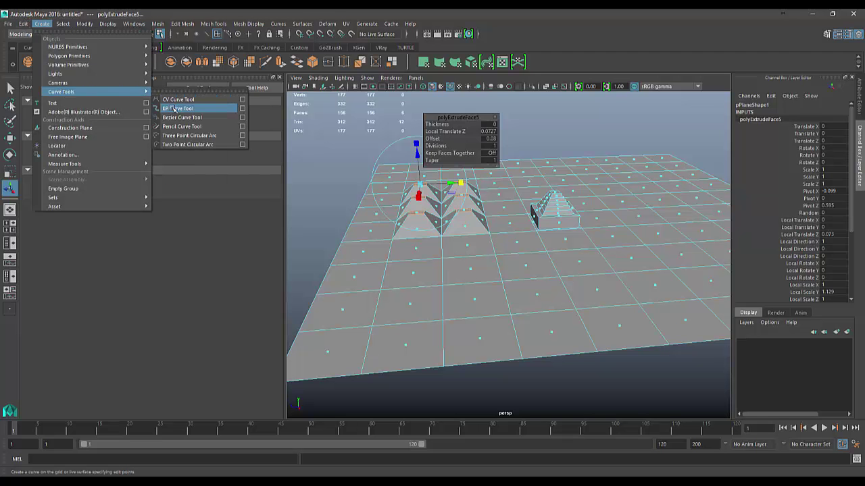
pyautogui.click(173, 108)
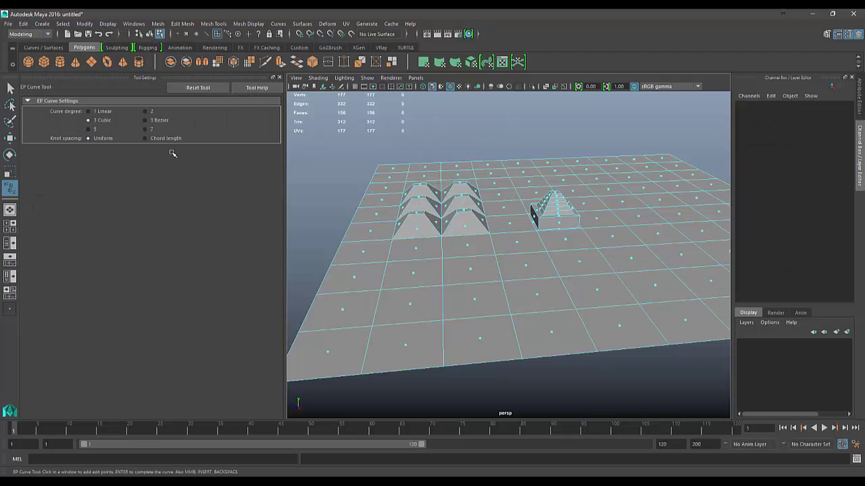
pyautogui.click(194, 88)
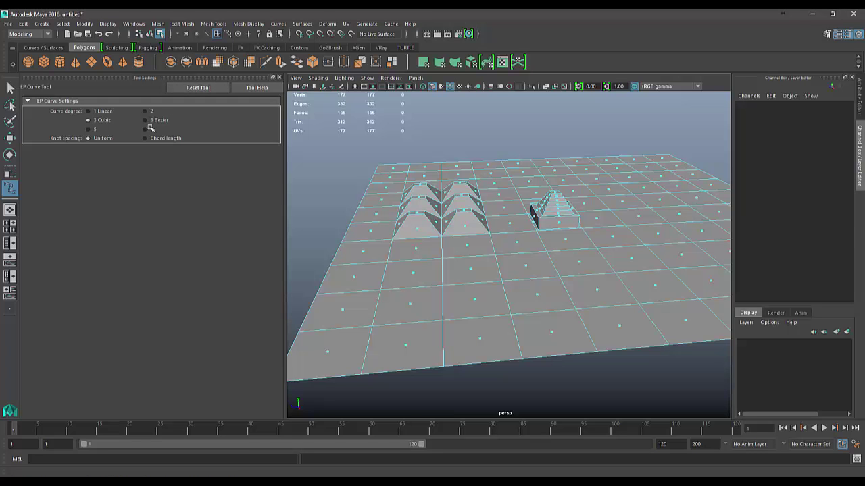
pyautogui.click(277, 78)
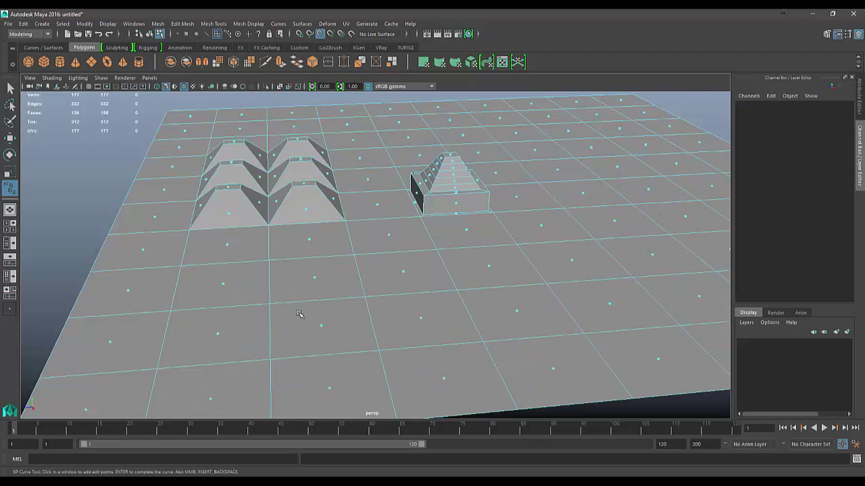
# Place the curve's first point at the centre of an empty plane face and switch to the front view.
pyautogui.click(322, 326)
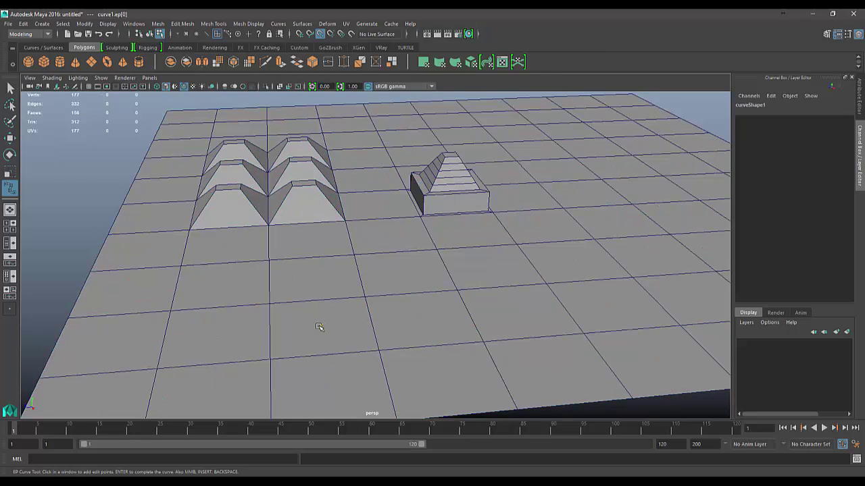
pyautogui.keyDown('alt'); pyautogui.moveTo(410, 289); pyautogui.dragTo(378, 292); pyautogui.keyUp('alt')
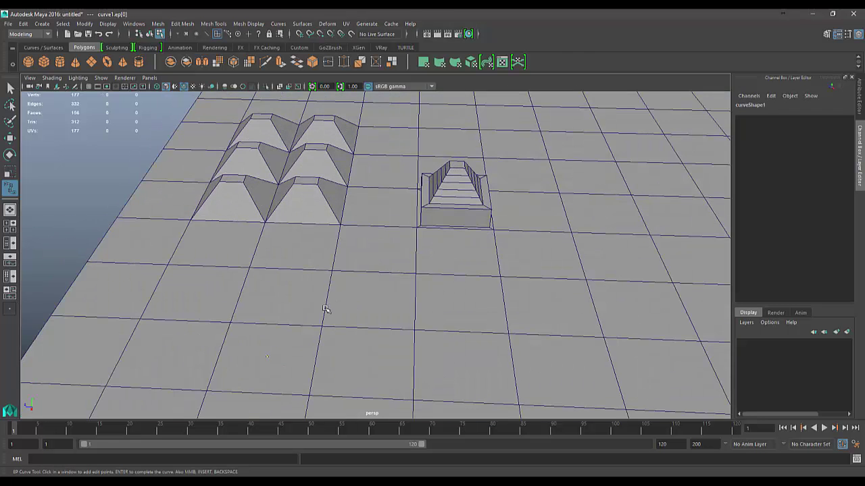
pyautogui.press('space')
pyautogui.press('space')
pyautogui.scroll(3, 359, 371)
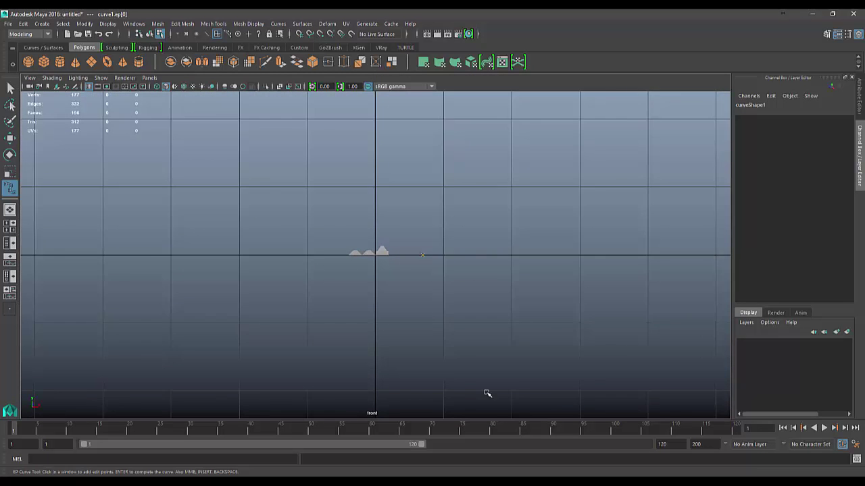
pyautogui.scroll(2, 456, 307)
pyautogui.scroll(2, 457, 308)
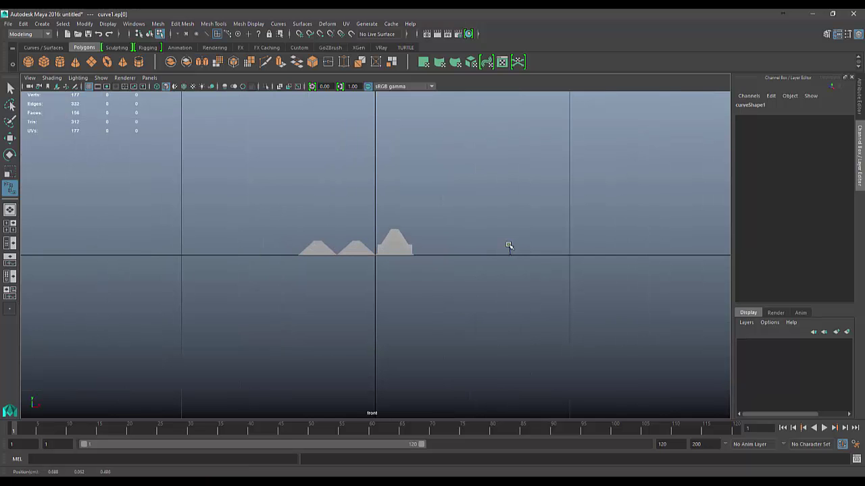
# Draw a hook-shaped EP curve rising from the plane and bending over at its upper end, and complete it.
pyautogui.click(486, 221)
pyautogui.moveTo(461, 200); pyautogui.dragTo(457, 183)
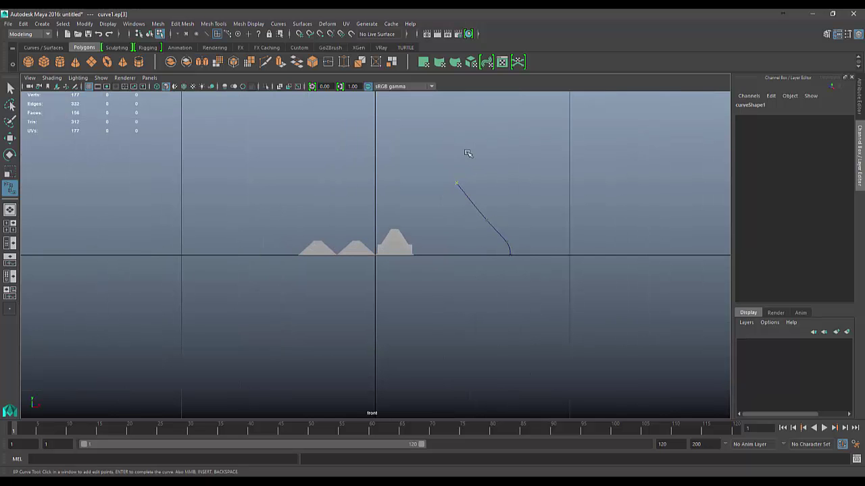
pyautogui.click(477, 138)
pyautogui.click(540, 136)
pyautogui.click(560, 174)
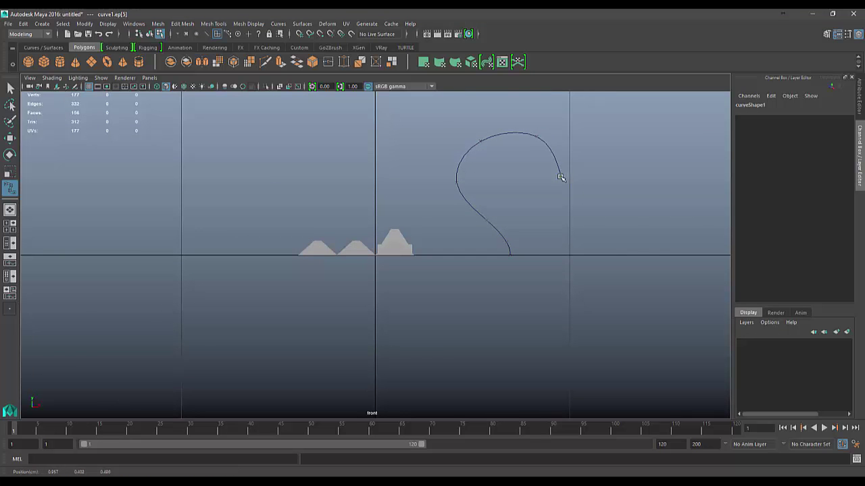
pyautogui.click(556, 174)
pyautogui.press('Return')
pyautogui.press('r')
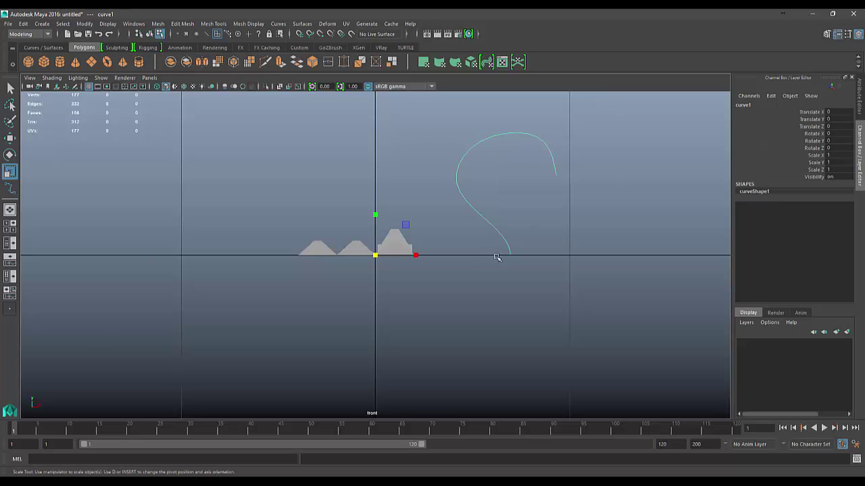
# Return to the perspective view, deselect the curve and select the plane face beneath the curve's base in face mode.
pyautogui.press('space')
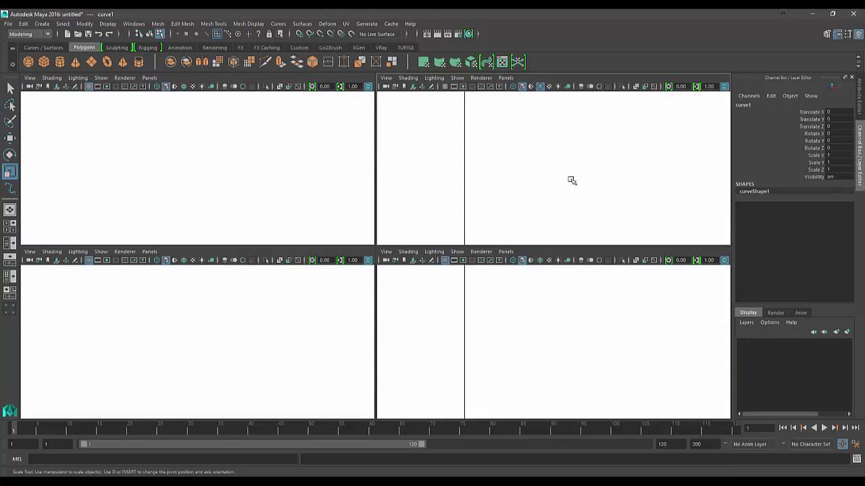
pyautogui.press('space')
pyautogui.keyDown('alt'); pyautogui.moveTo(525, 206); pyautogui.dragTo(324, 265); pyautogui.keyUp('alt')
pyautogui.click(322, 325)
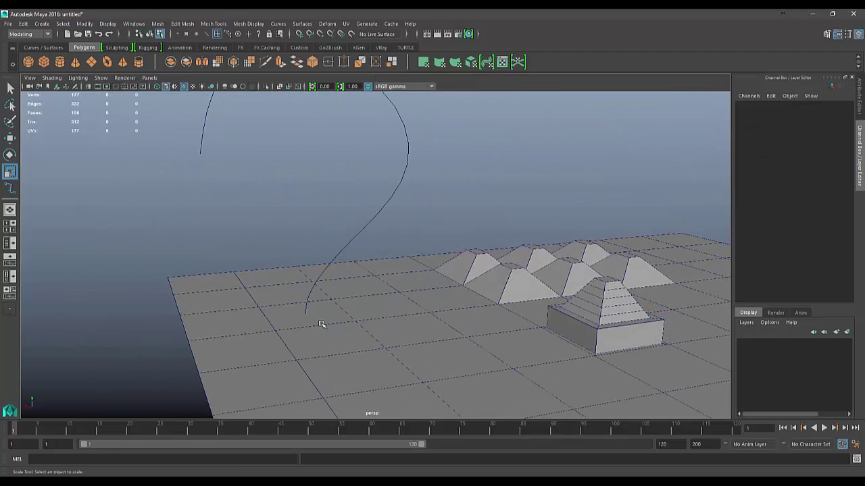
pyautogui.keyDown('alt'); pyautogui.moveTo(371, 291); pyautogui.dragTo(402, 258, button='middle'); pyautogui.keyUp('alt')
pyautogui.moveTo(401, 259); pyautogui.dragTo(401, 304, button='right')
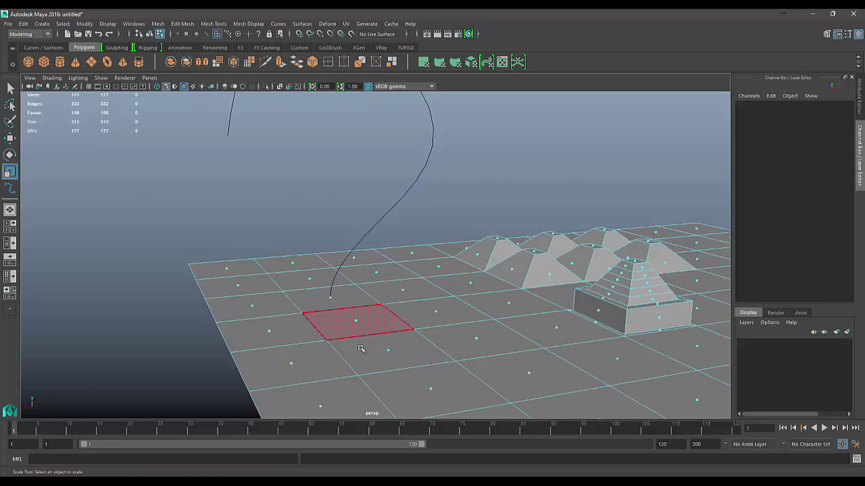
pyautogui.click(332, 297)
pyautogui.keyDown('alt'); pyautogui.moveTo(415, 214); pyautogui.dragTo(401, 308); pyautogui.keyUp('alt')
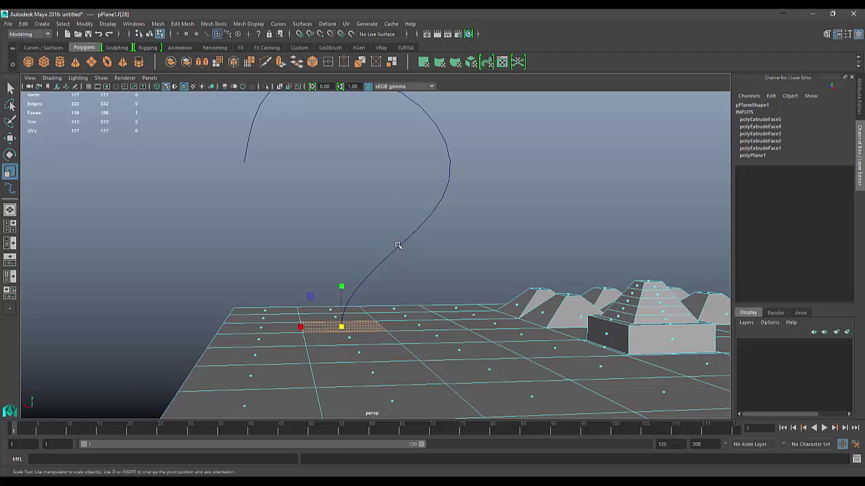
# Leave face mode, reselect the face at the curve's base and add the curve to the selection.
pyautogui.moveTo(430, 249); pyautogui.dragTo(425, 253)
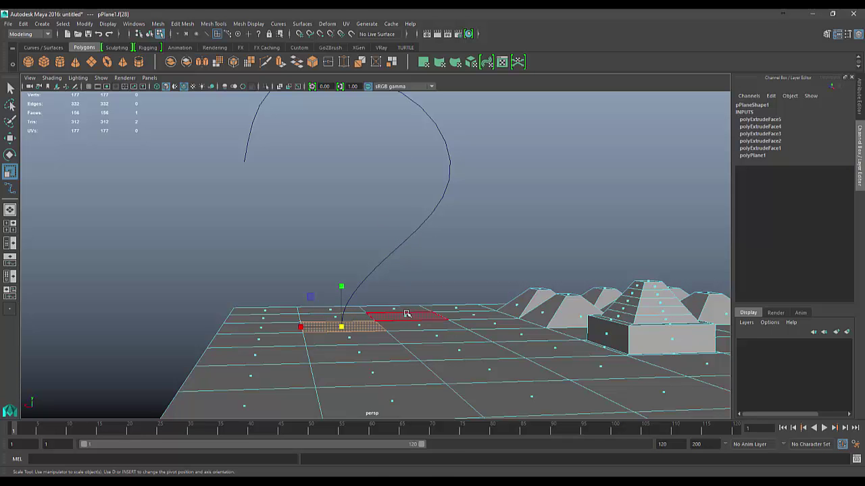
pyautogui.moveTo(404, 250); pyautogui.dragTo(448, 226, button='right')
pyautogui.click(392, 331)
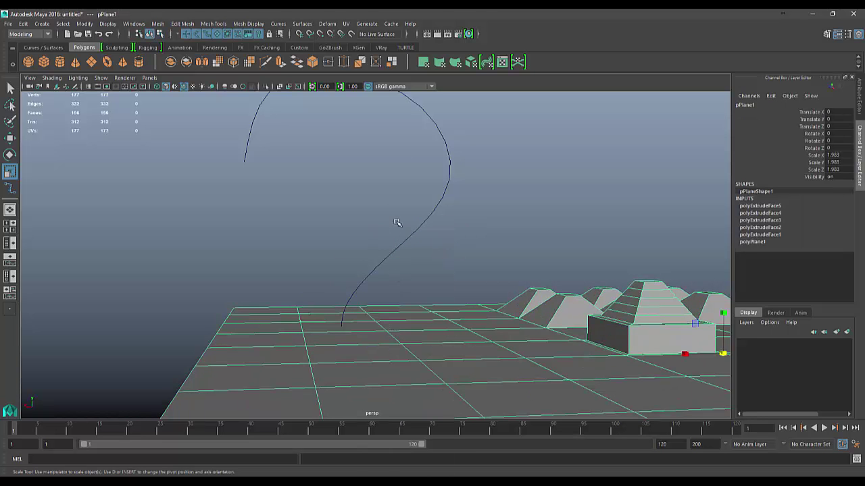
pyautogui.moveTo(406, 250); pyautogui.dragTo(382, 262, button='right')
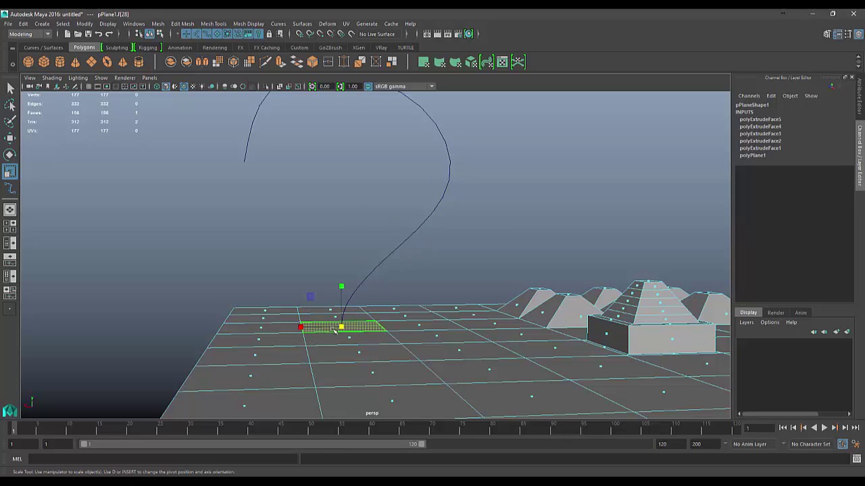
pyautogui.moveTo(432, 235); pyautogui.dragTo(433, 237)
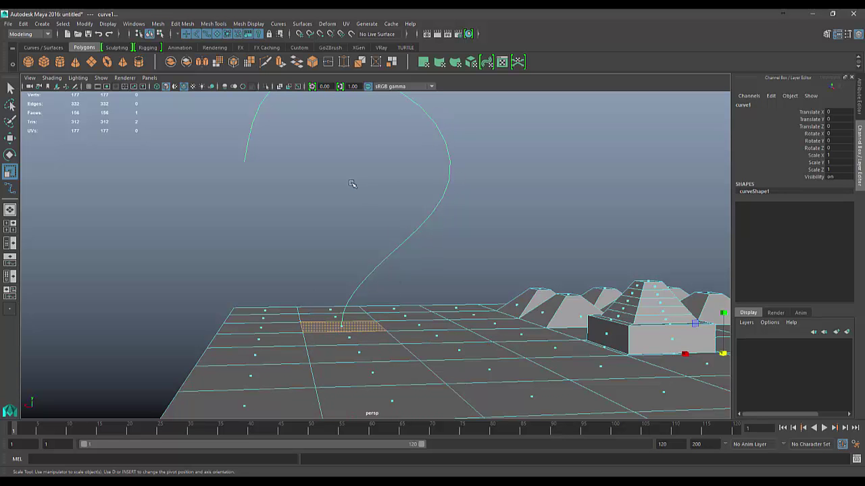
# Extrude the selected plane face along the curve and set the extrusion's divisions to 25 so it follows the hook shape.
pyautogui.hotkey('ctrl', 'e')
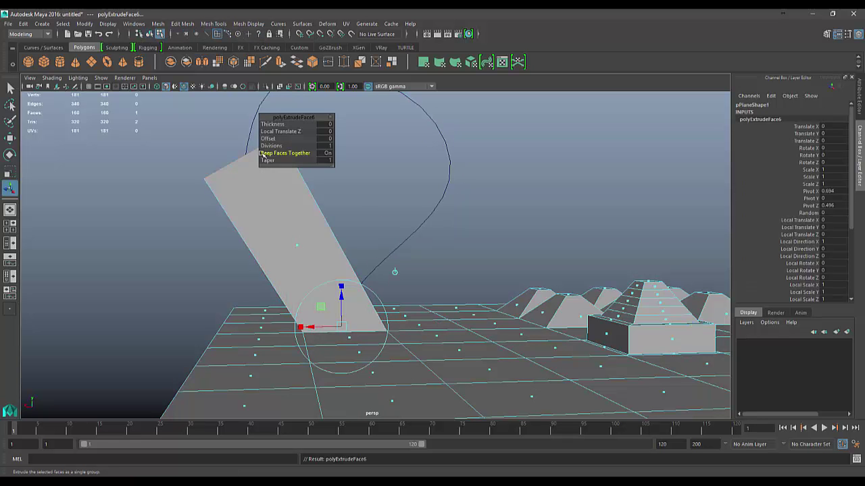
pyautogui.keyDown('alt'); pyautogui.moveTo(337, 330); pyautogui.dragTo(314, 334); pyautogui.keyUp('alt')
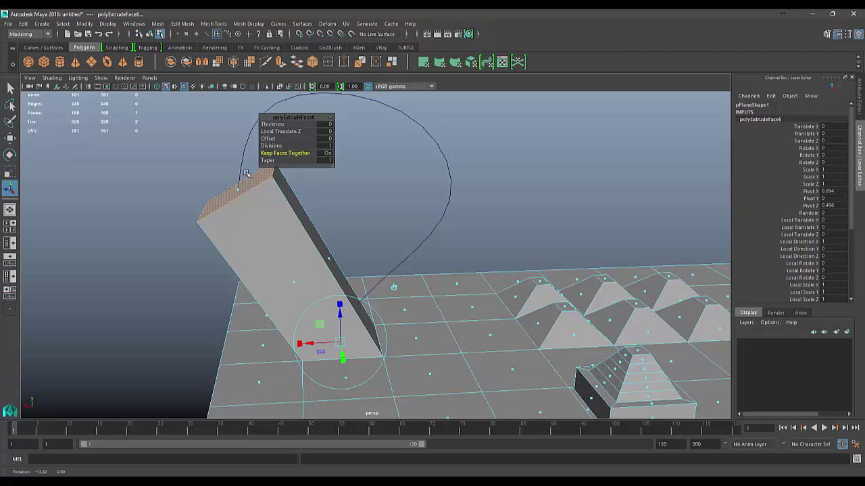
pyautogui.keyDown('alt'); pyautogui.moveTo(317, 250); pyautogui.dragTo(311, 169); pyautogui.keyUp('alt')
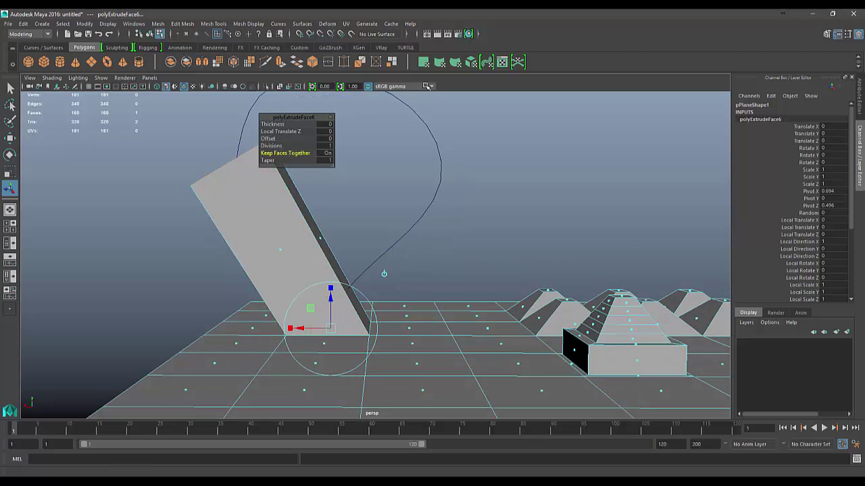
pyautogui.keyDown('alt'); pyautogui.moveTo(366, 193); pyautogui.dragTo(385, 224); pyautogui.keyUp('alt')
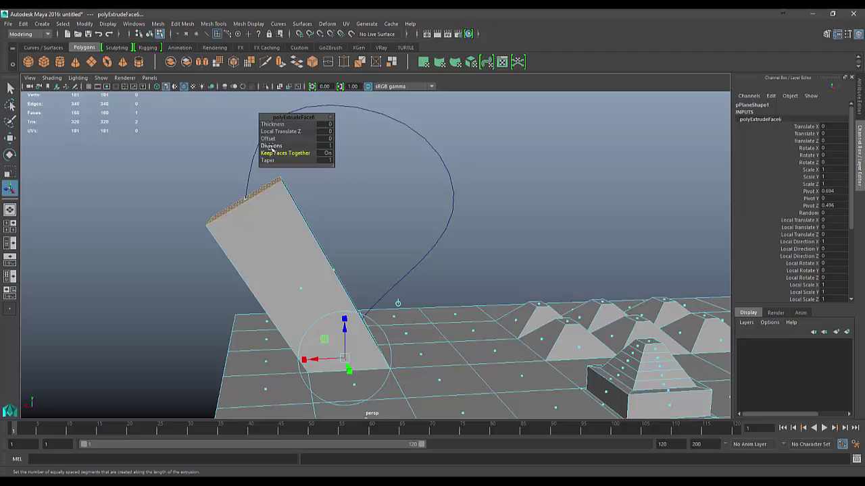
pyautogui.moveTo(268, 146); pyautogui.dragTo(380, 148)
pyautogui.keyDown('alt'); pyautogui.moveTo(338, 216); pyautogui.dragTo(353, 267, button='middle'); pyautogui.keyUp('alt')
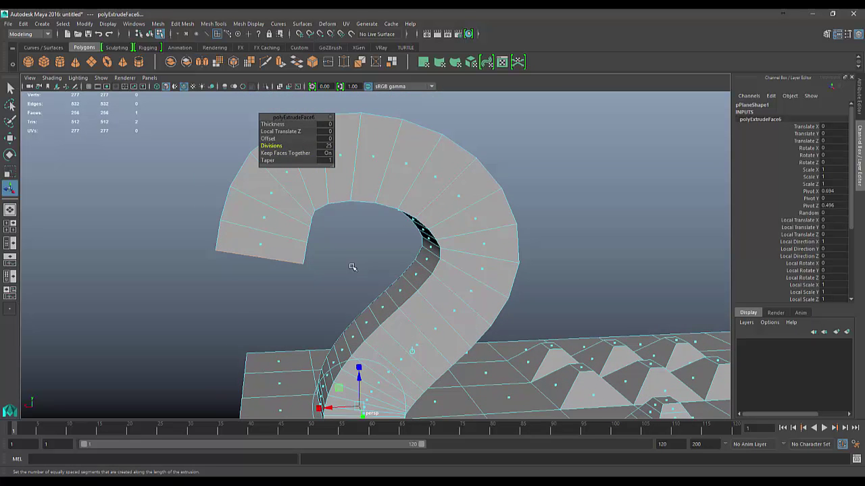
# Taper the curved extrusion towards its tip by setting Taper to 0.17.
pyautogui.keyDown('alt'); pyautogui.moveTo(243, 263); pyautogui.dragTo(332, 232); pyautogui.keyUp('alt')
pyautogui.keyDown('alt'); pyautogui.moveTo(426, 297); pyautogui.dragTo(384, 278); pyautogui.keyUp('alt')
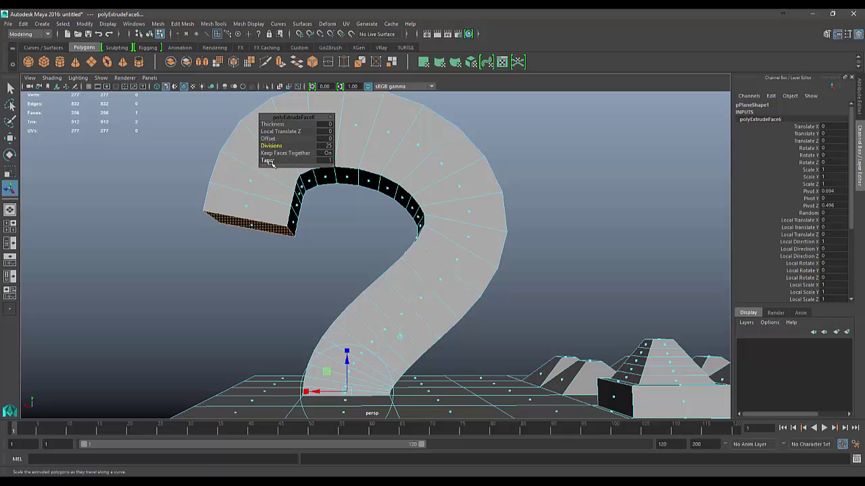
pyautogui.moveTo(273, 163); pyautogui.dragTo(255, 162)
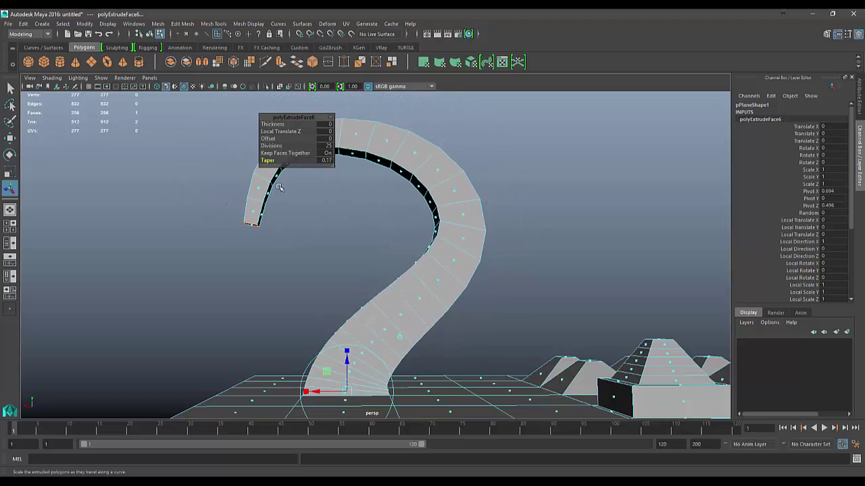
pyautogui.keyDown('alt'); pyautogui.moveTo(319, 210); pyautogui.dragTo(375, 213); pyautogui.keyUp('alt')
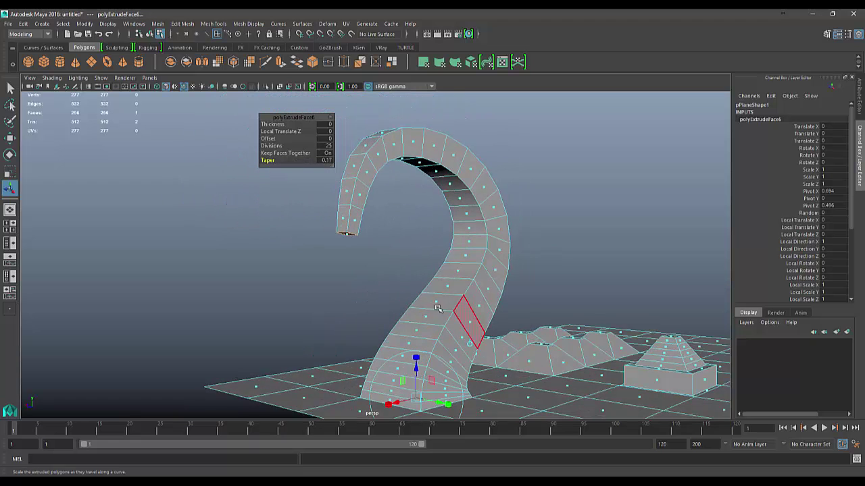
pyautogui.keyDown('alt'); pyautogui.moveTo(461, 308); pyautogui.dragTo(368, 400); pyautogui.keyUp('alt')
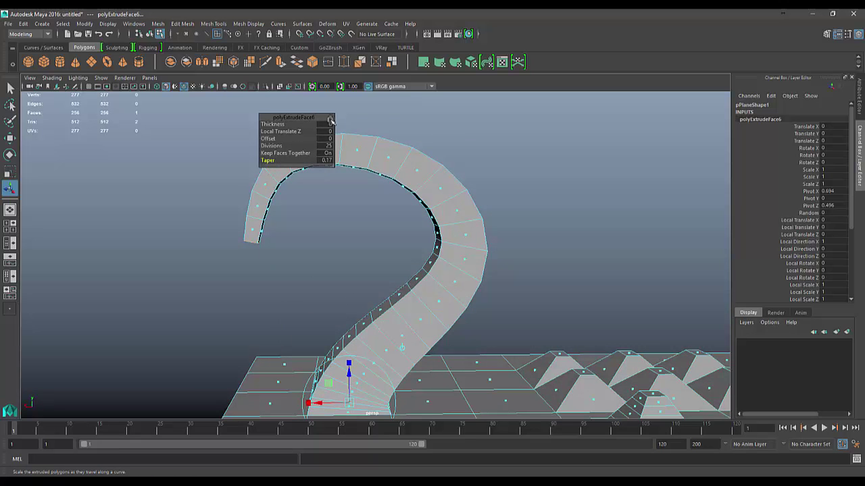
# Add the Twist attribute to the extrusion's in-view settings and set it to 151.948 for the hook-shaped extrusion.
pyautogui.click(332, 118)
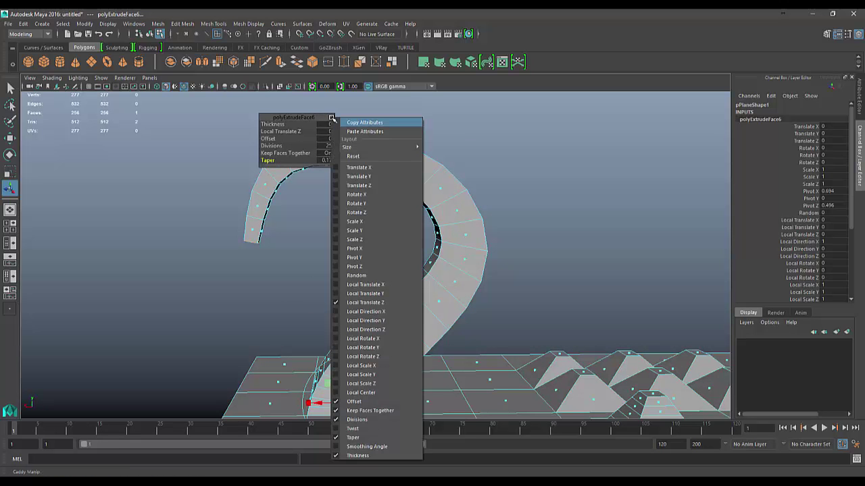
pyautogui.click(351, 429)
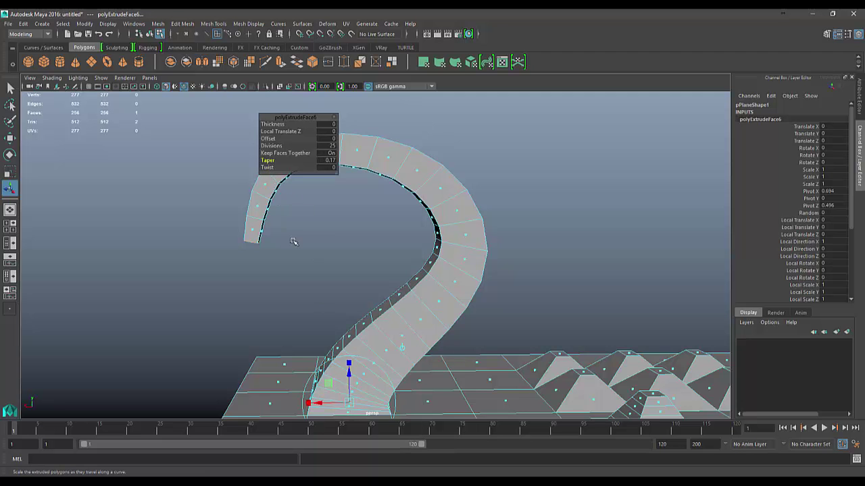
pyautogui.keyDown('alt'); pyautogui.moveTo(327, 228); pyautogui.dragTo(338, 243, button='middle'); pyautogui.keyUp('alt')
pyautogui.moveTo(268, 169); pyautogui.dragTo(861, 124)
pyautogui.keyDown('alt'); pyautogui.moveTo(346, 238); pyautogui.dragTo(523, 261); pyautogui.keyUp('alt')
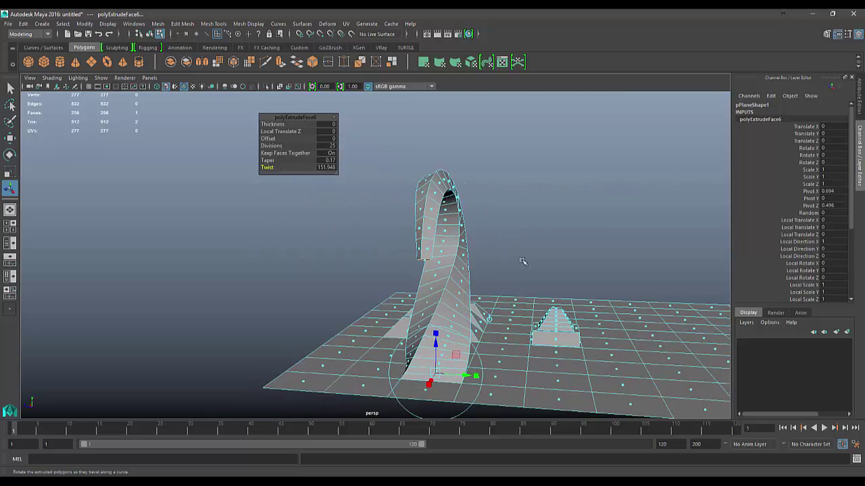
pyautogui.keyDown('alt'); pyautogui.moveTo(396, 218); pyautogui.dragTo(361, 286); pyautogui.keyUp('alt')
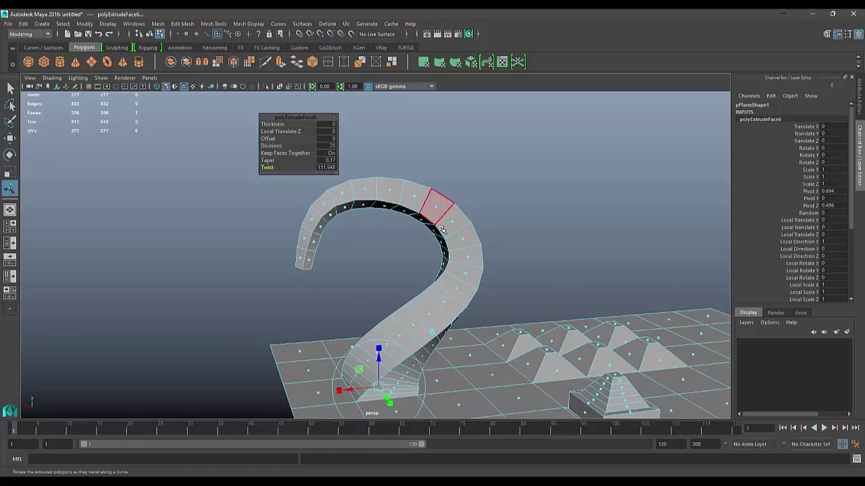
pyautogui.moveTo(403, 185)
pyautogui.keyDown('alt'); pyautogui.mouseDown()
pyautogui.moveTo(494, 185)
pyautogui.moveTo(397, 255)
pyautogui.moveTo(432, 202)
pyautogui.moveTo(369, 170)
pyautogui.moveTo(389, 177)
pyautogui.mouseUp(); pyautogui.keyUp('alt')
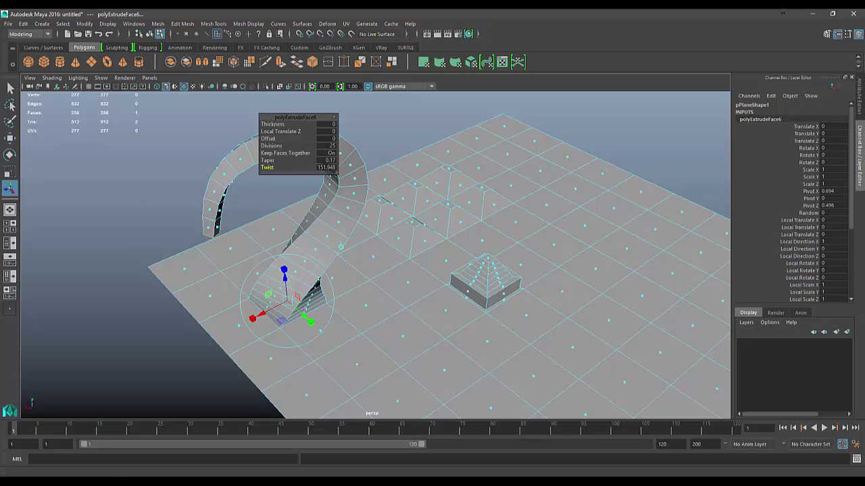